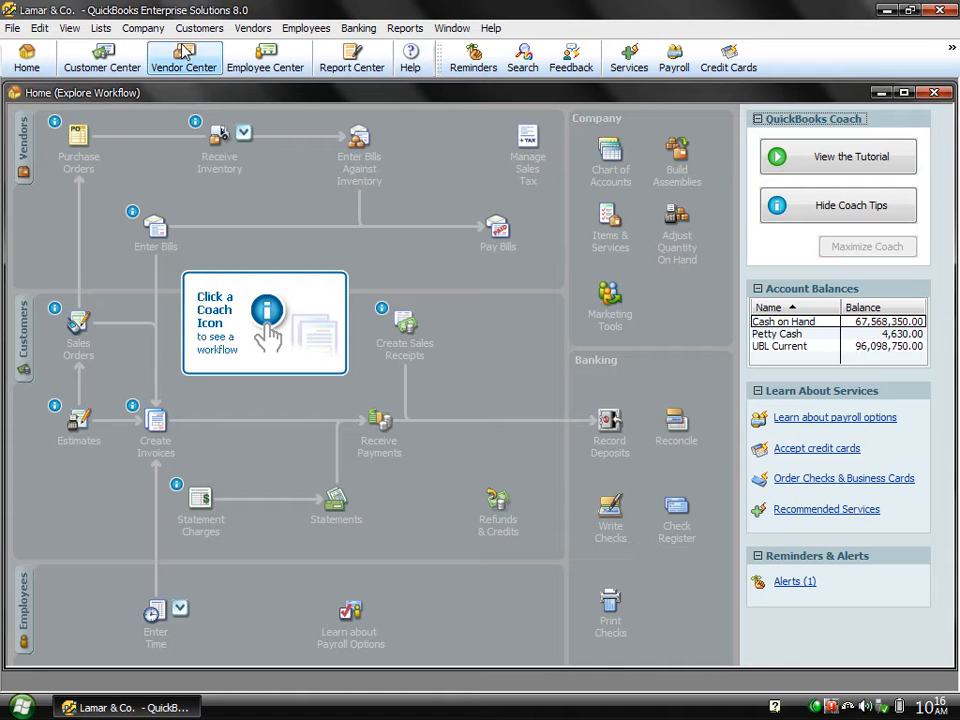
Look over the Vendor Center, then close it and the Home workflow window.
click(180, 62)
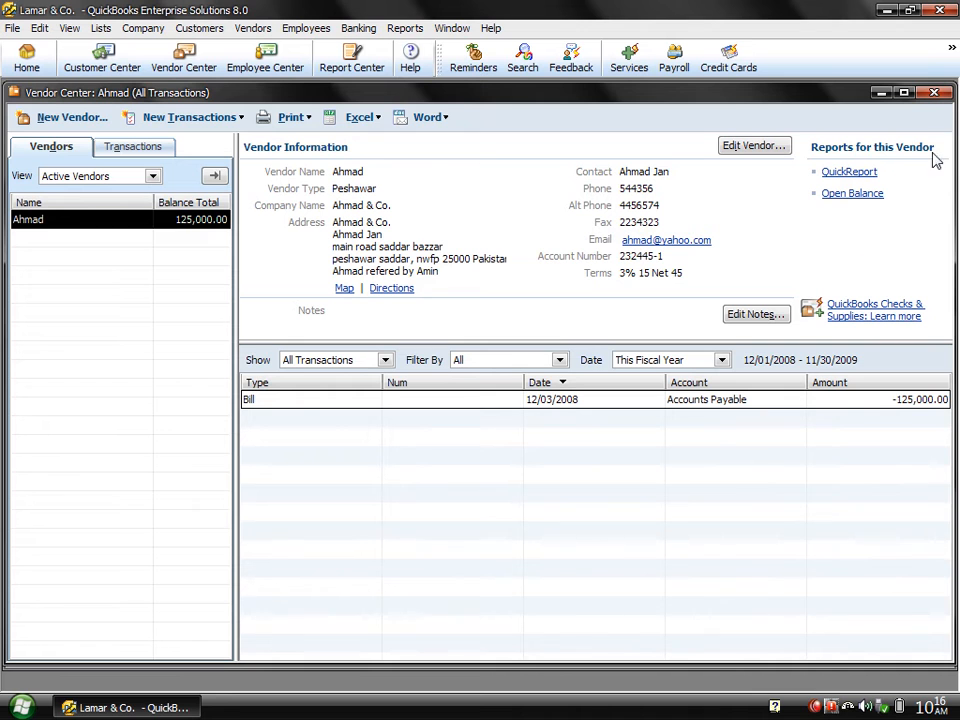
click(933, 95)
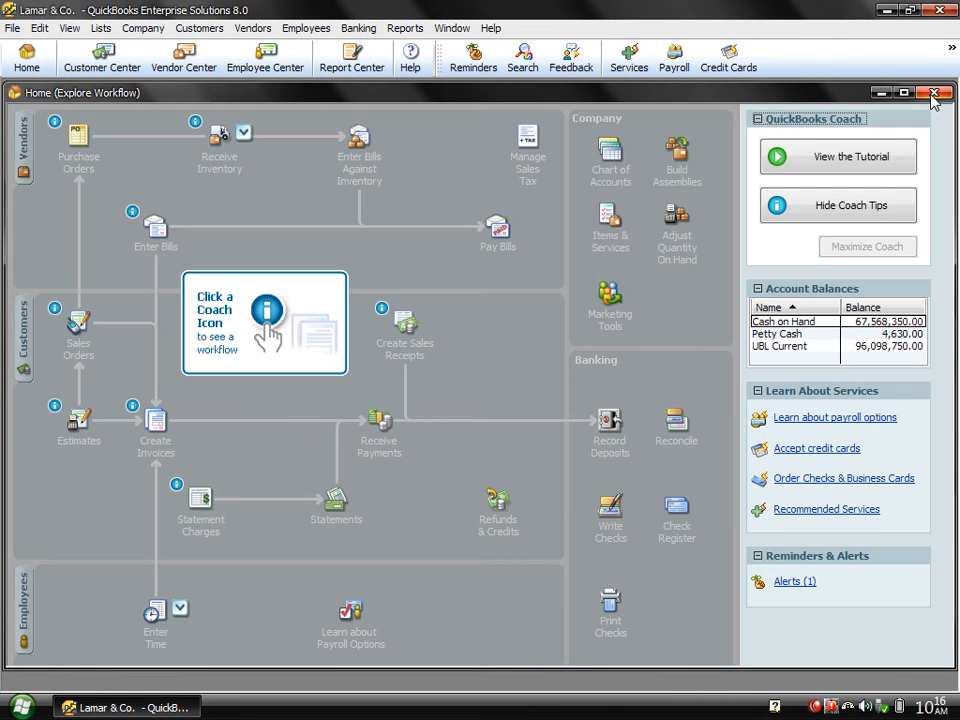
click(933, 95)
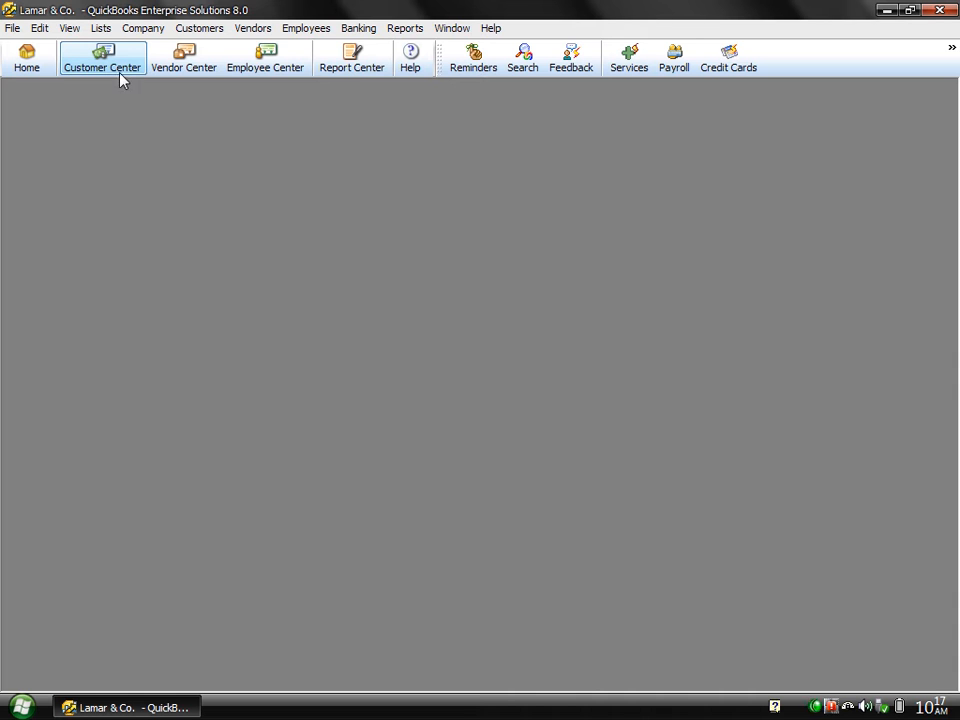
Open the Customers menu from the menu bar.
click(205, 30)
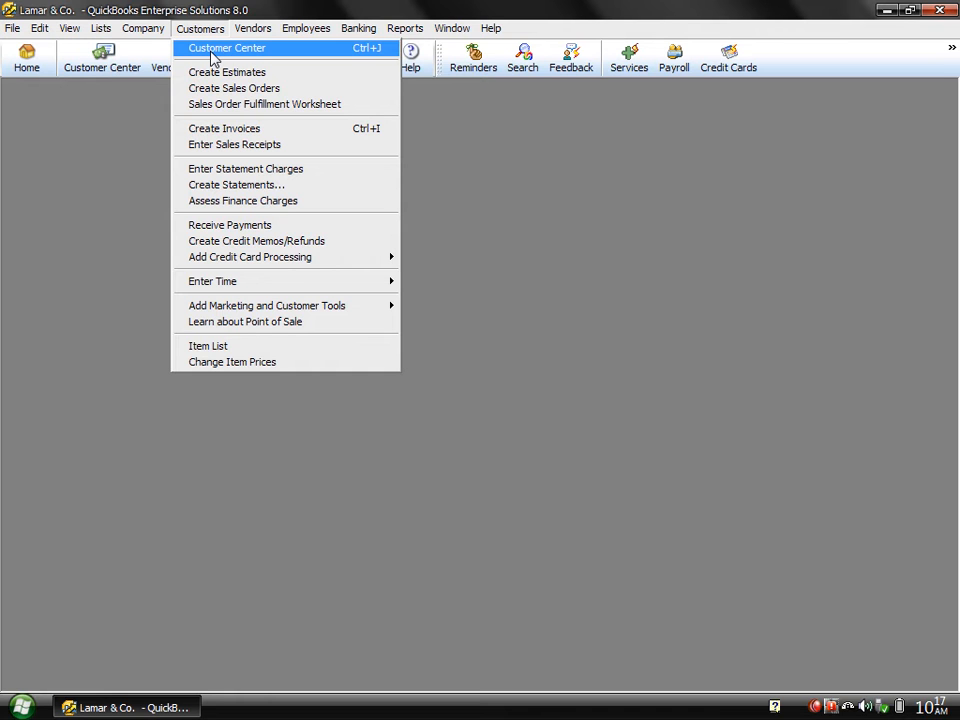
From the Customer Center's New Customer & Job menu, start a New Customer record.
click(212, 58)
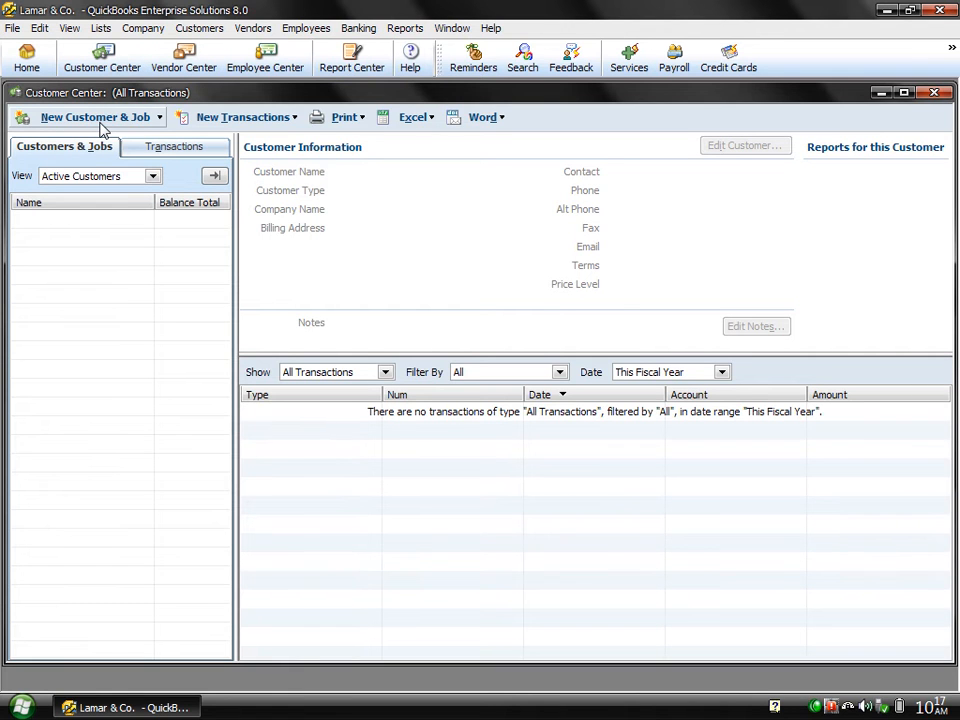
click(100, 117)
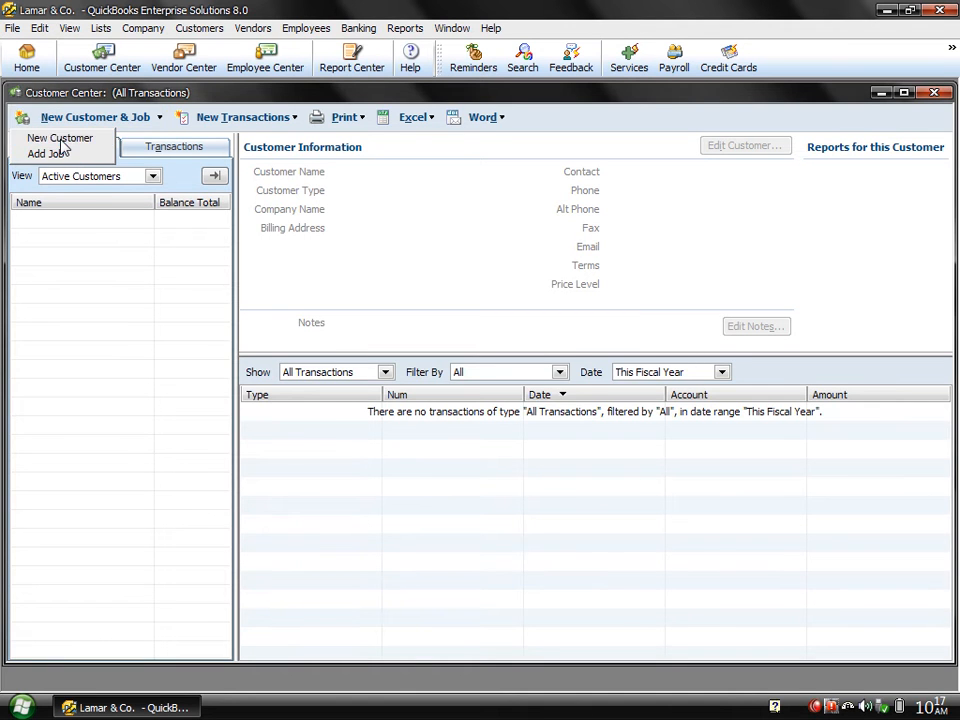
click(61, 141)
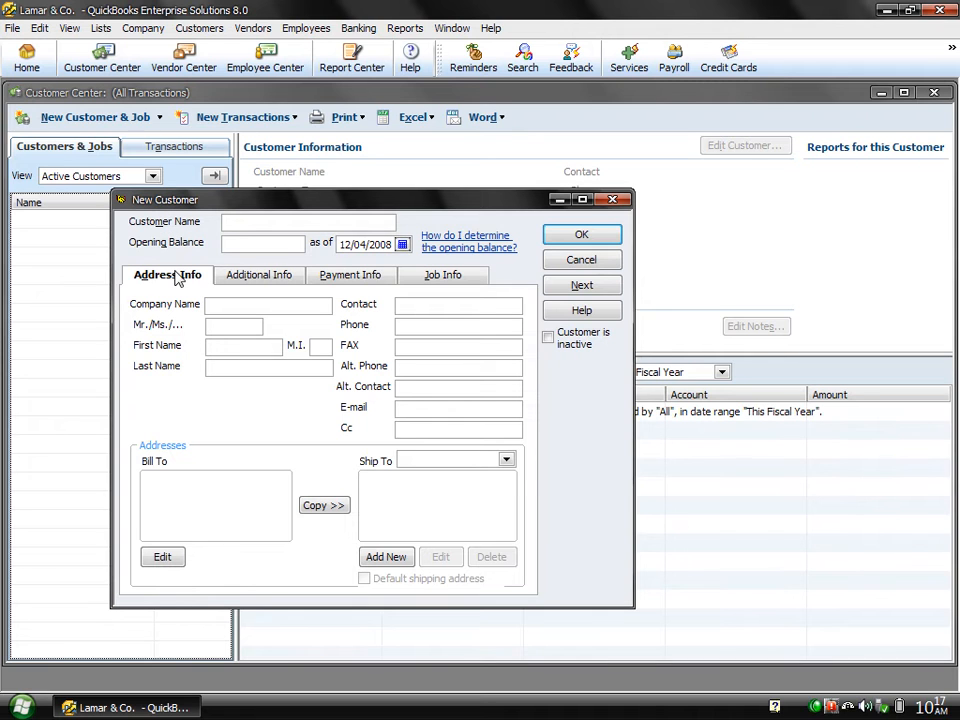
Enter customer name Lamar Degree College with a 5000 opening balance and copy the name.
text(Lamar Degree College)
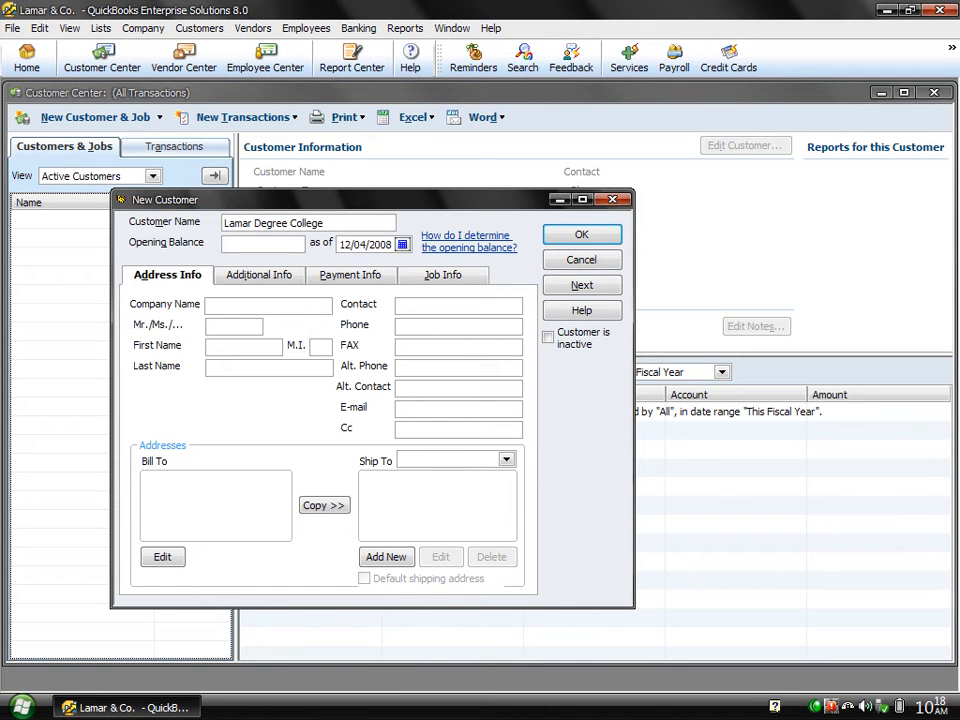
click(240, 244)
text(5000)
click(236, 310)
drag(349, 223, 158, 200)
key(ctrl+c)
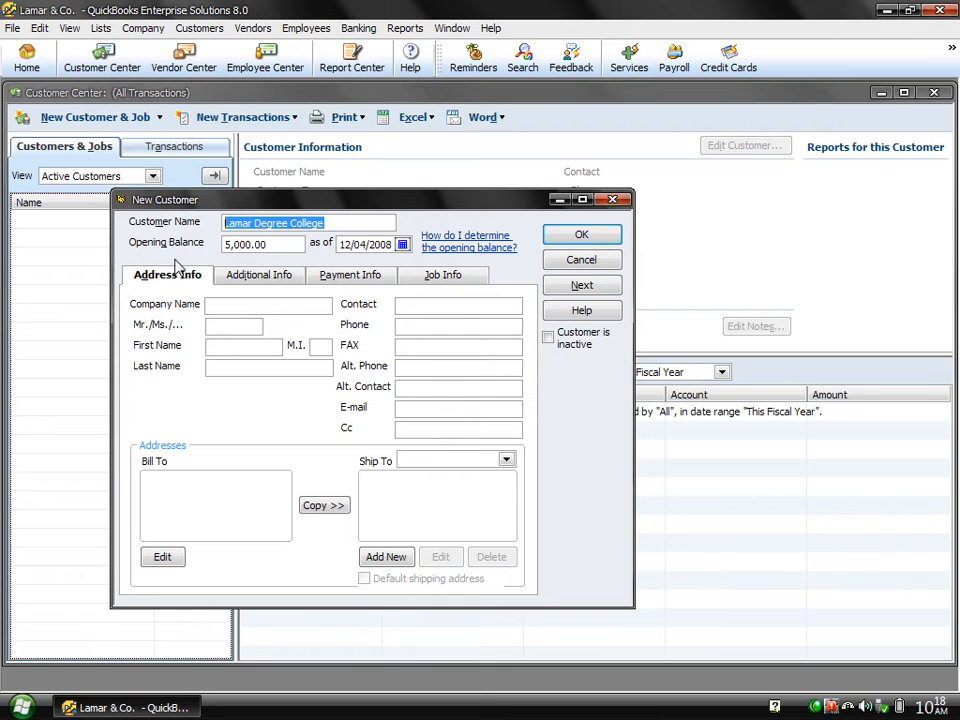
click(247, 310)
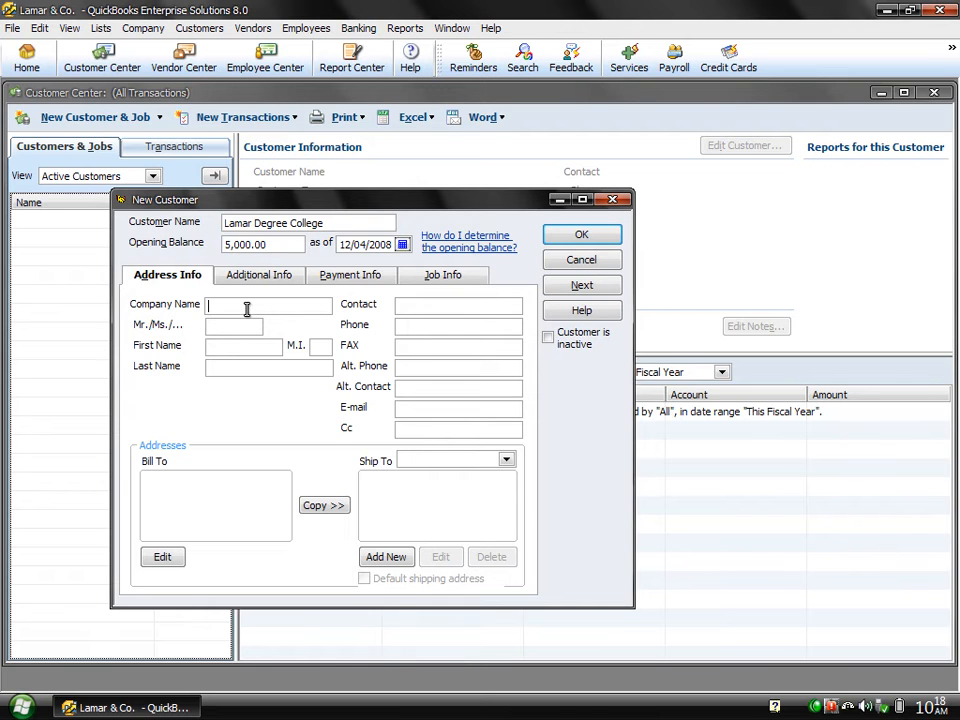
Paste Lamar Degree College as company name and enter the contact's salutation, first name, initial and last name.
key(ctrl+v)
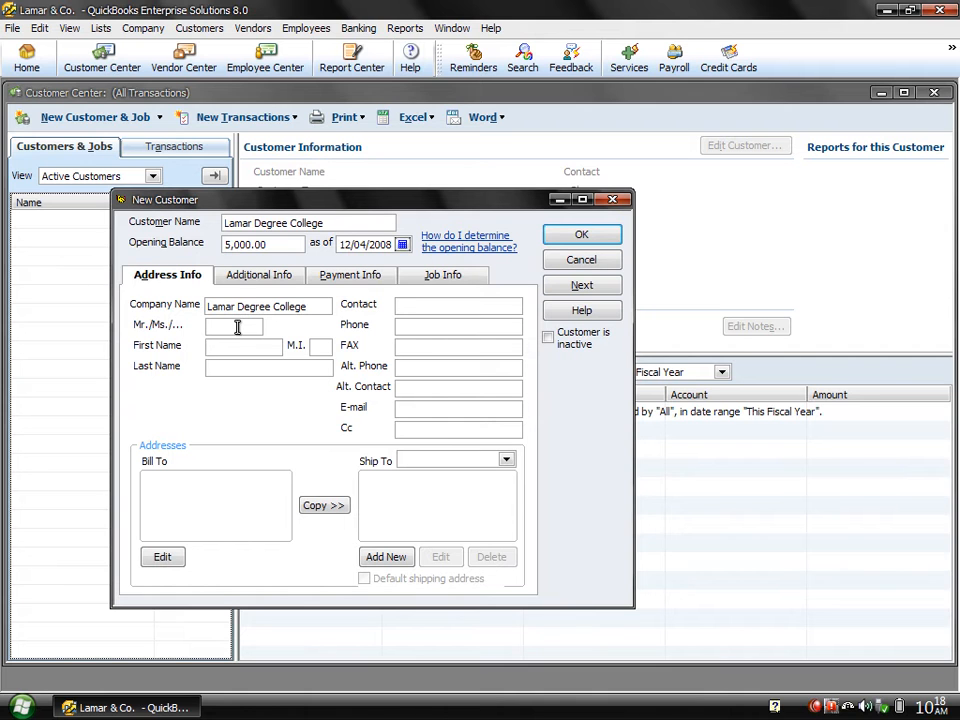
click(237, 328)
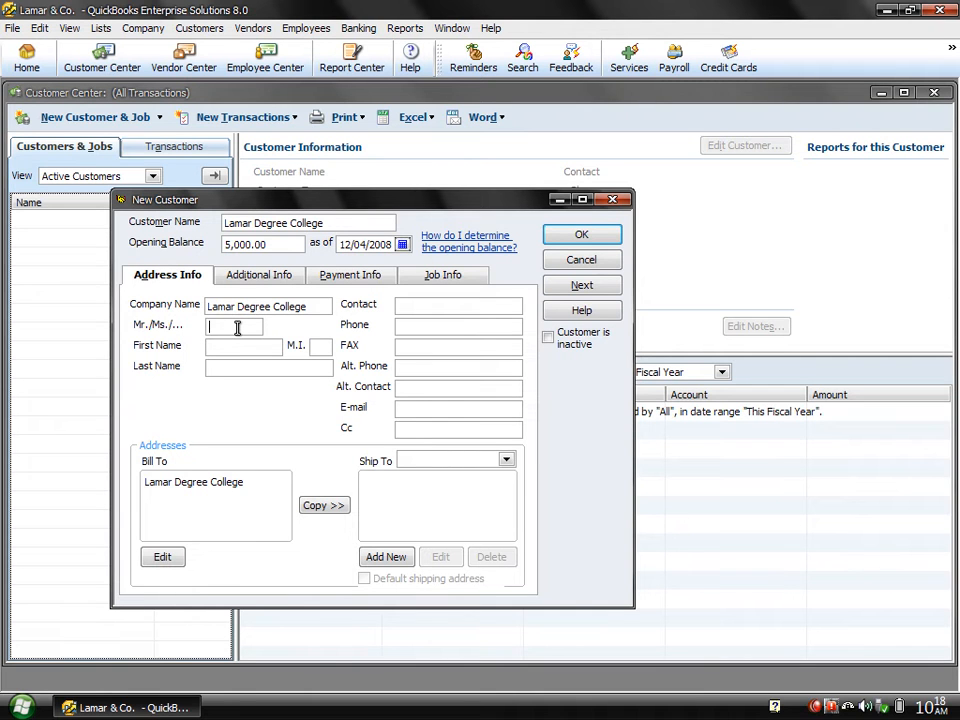
text(Shahzad)
click(230, 346)
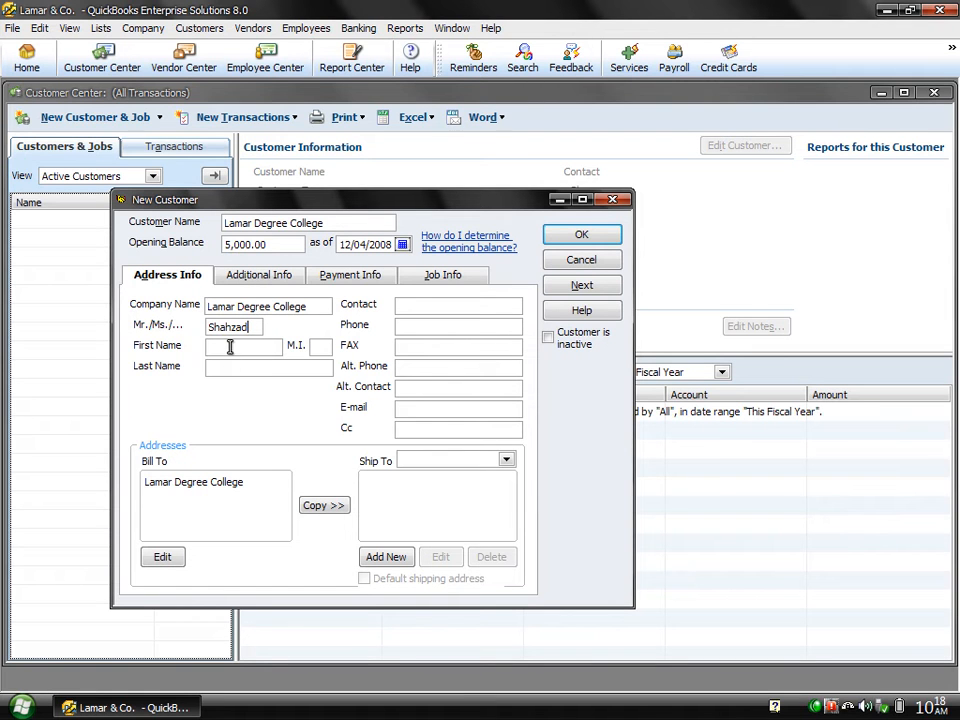
key(Tab)
key(Tab)
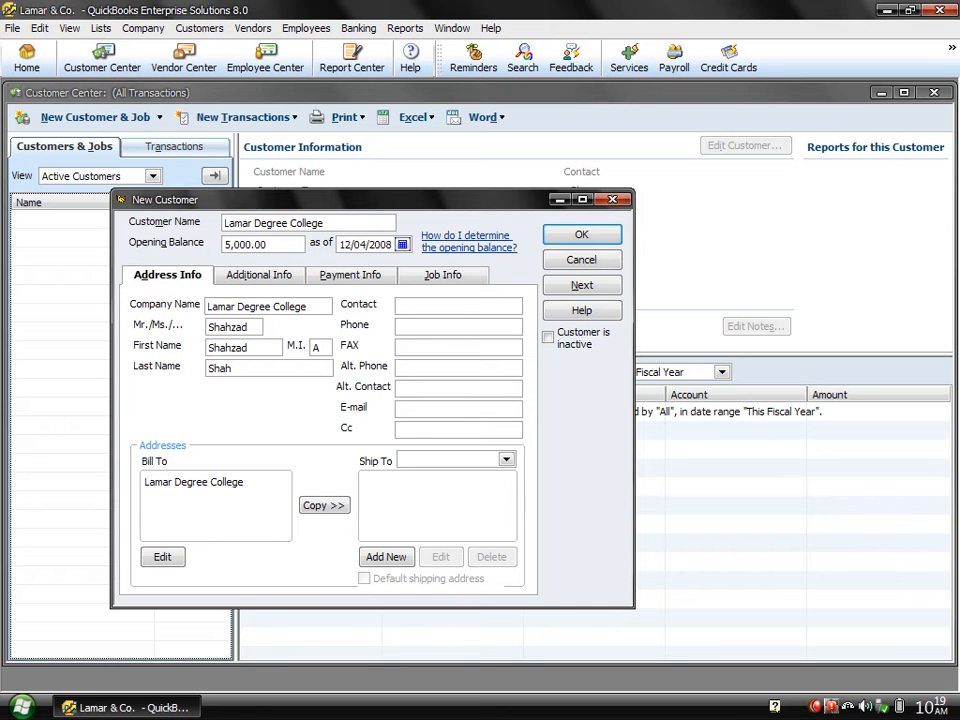
Type the two street lines of the Bill To address.
key(Tab)
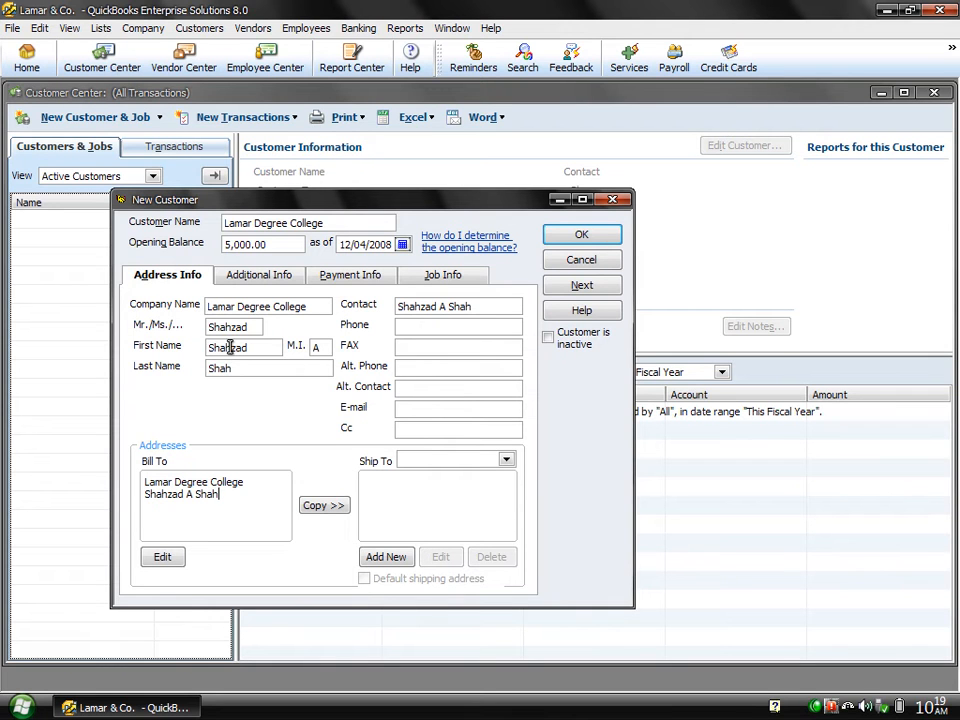
key(Return)
key(Return)
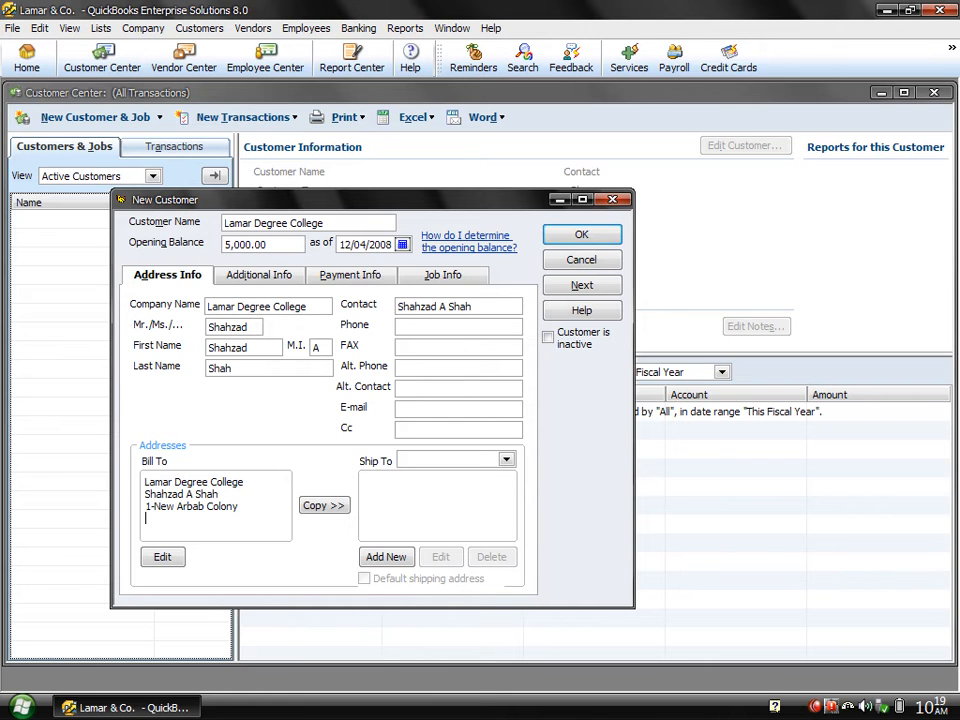
Fill in the billing address's province, postal code, country and a 'College' note, then confirm.
key(Tab)
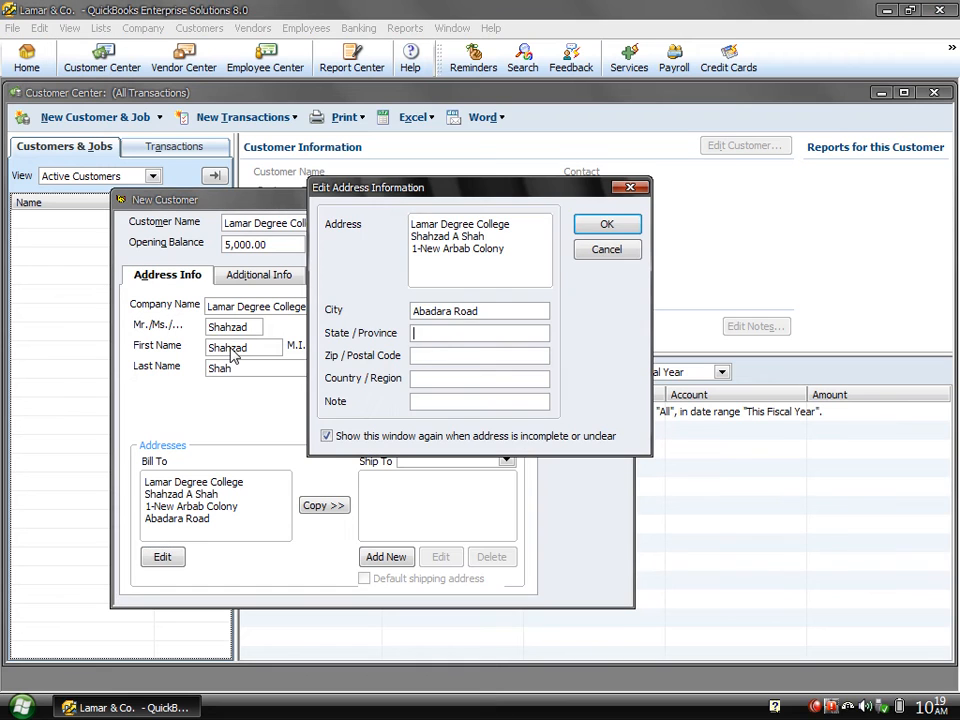
text(nwfp)
key(Tab)
text(25000)
key(Tab)
text(Paki)
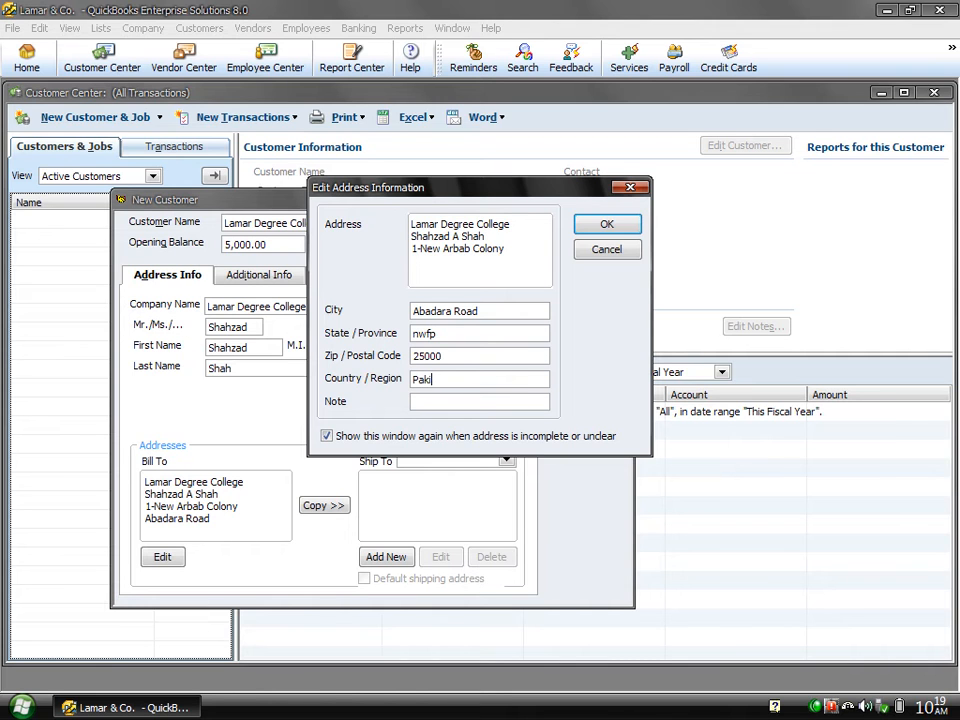
text(stan)
key(Tab)
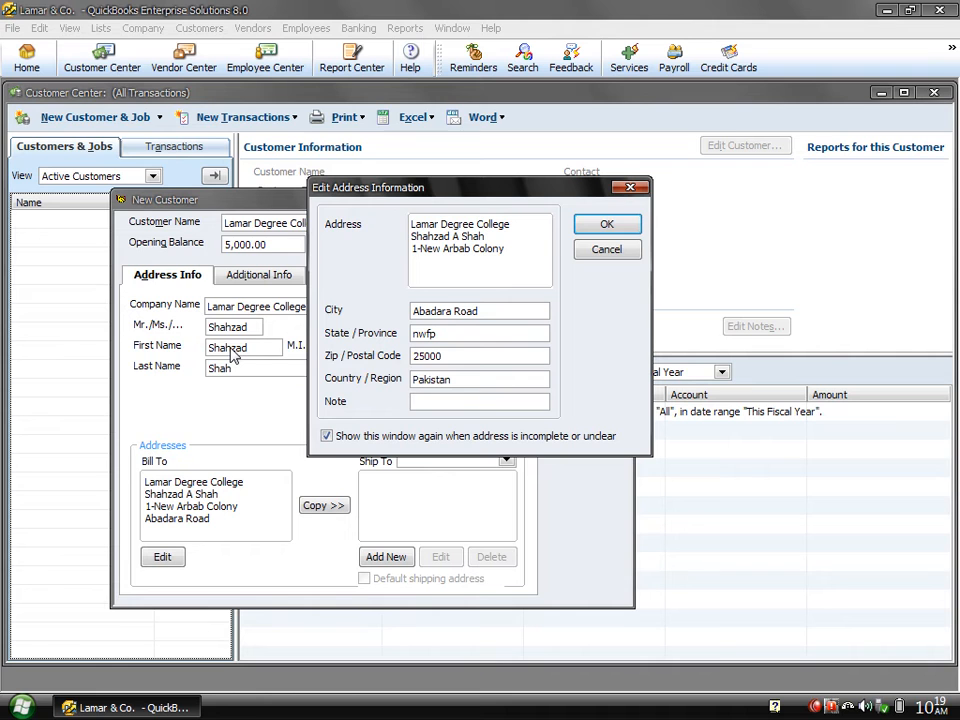
text(College)
click(604, 226)
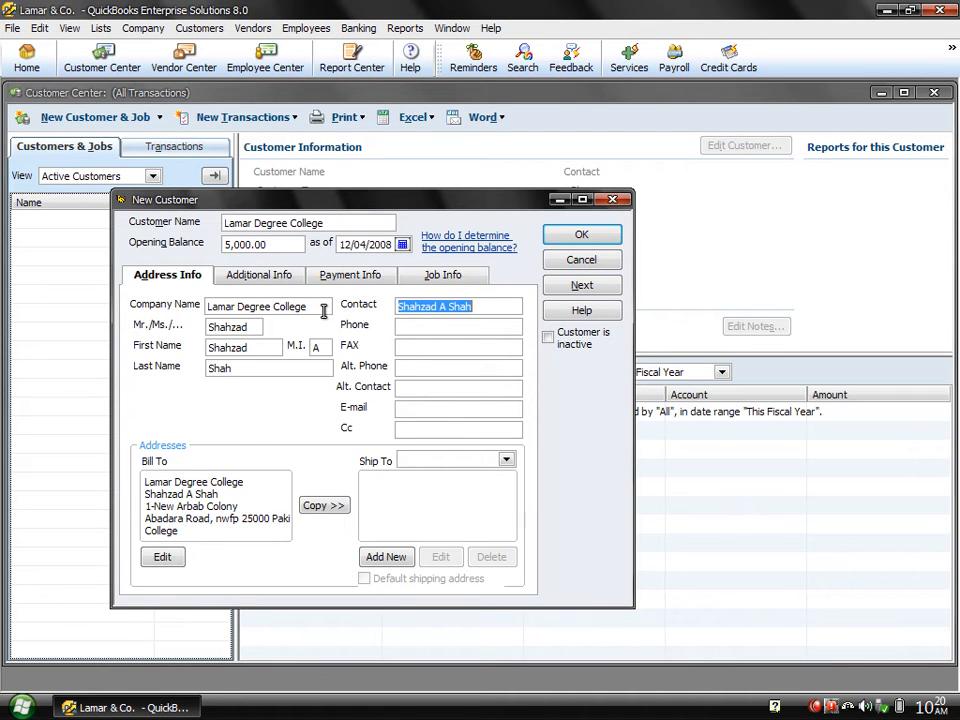
Enter the customer's phone, fax and alternate phone numbers.
click(478, 311)
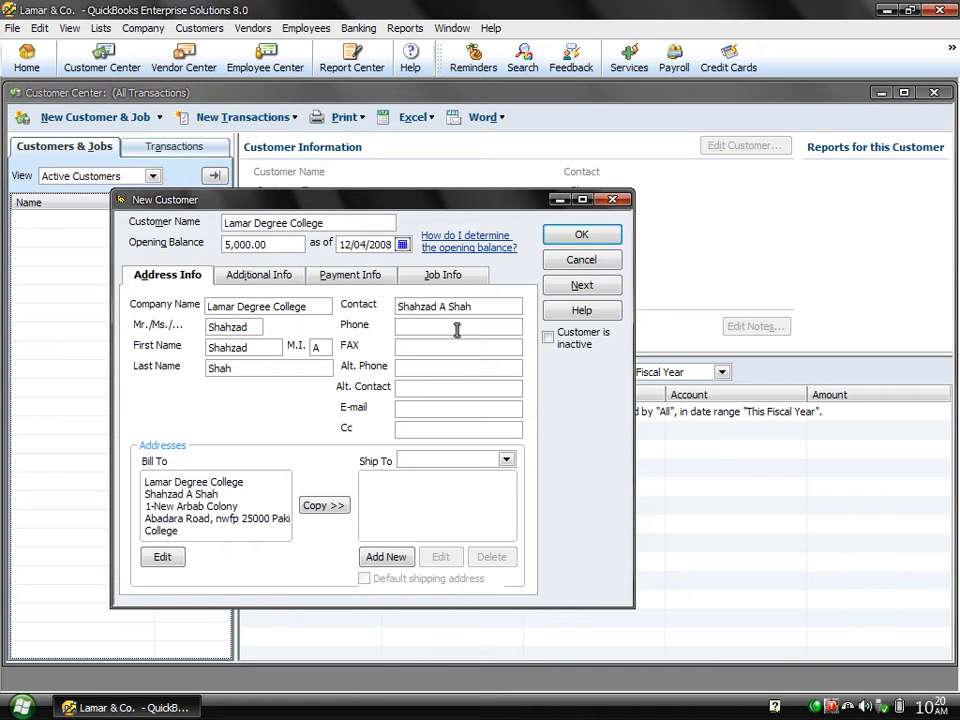
click(456, 330)
text(5850457)
key(Tab)
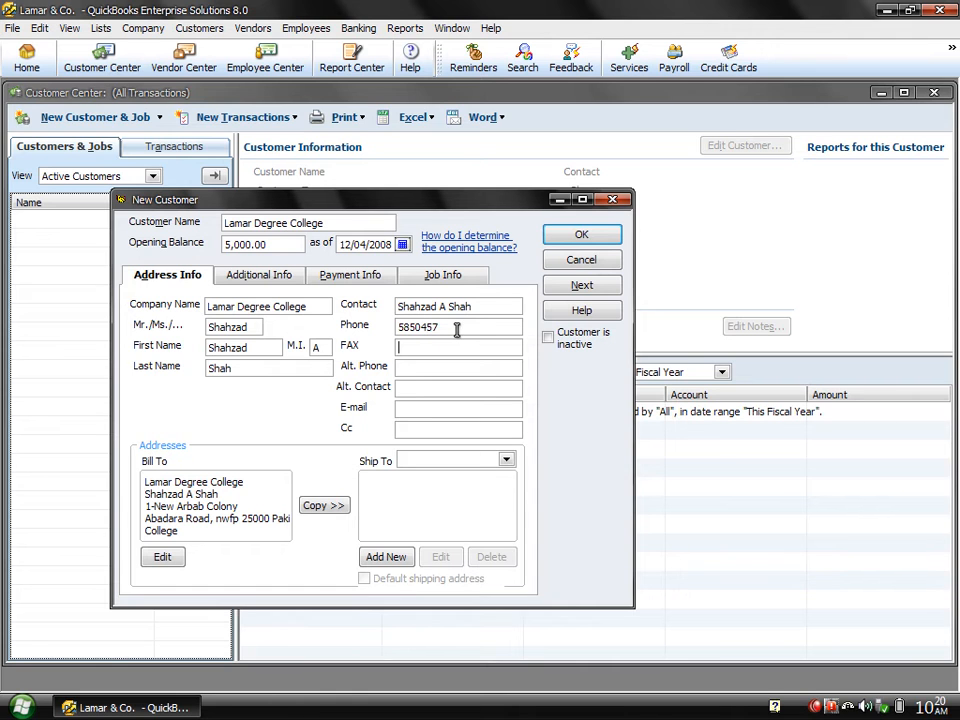
text(5843256)
key(Tab)
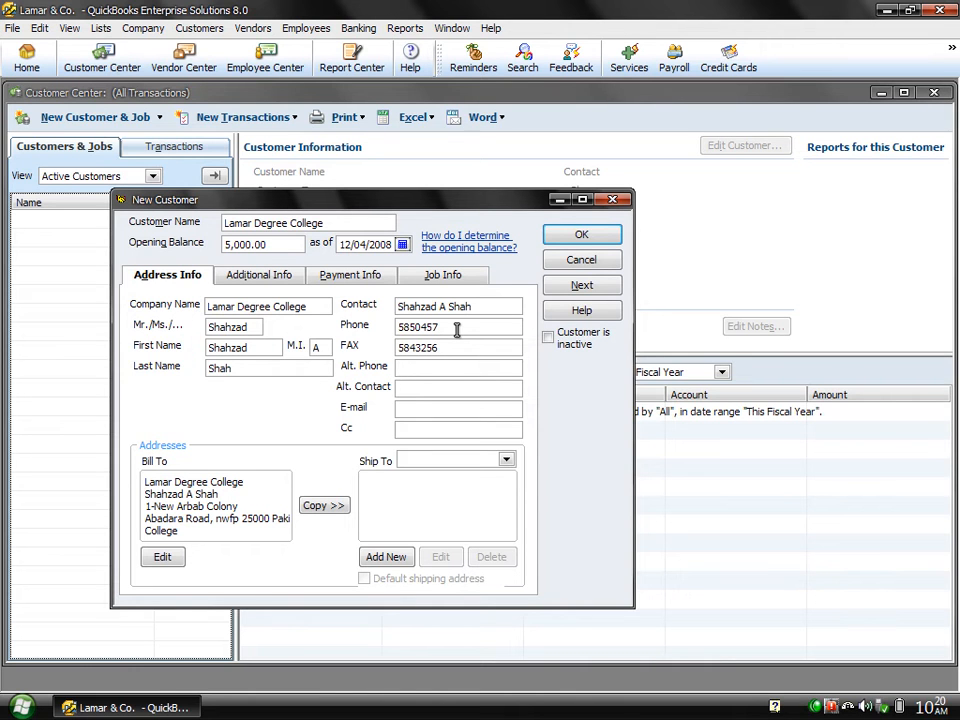
text(5465577)
drag(488, 307, 372, 313)
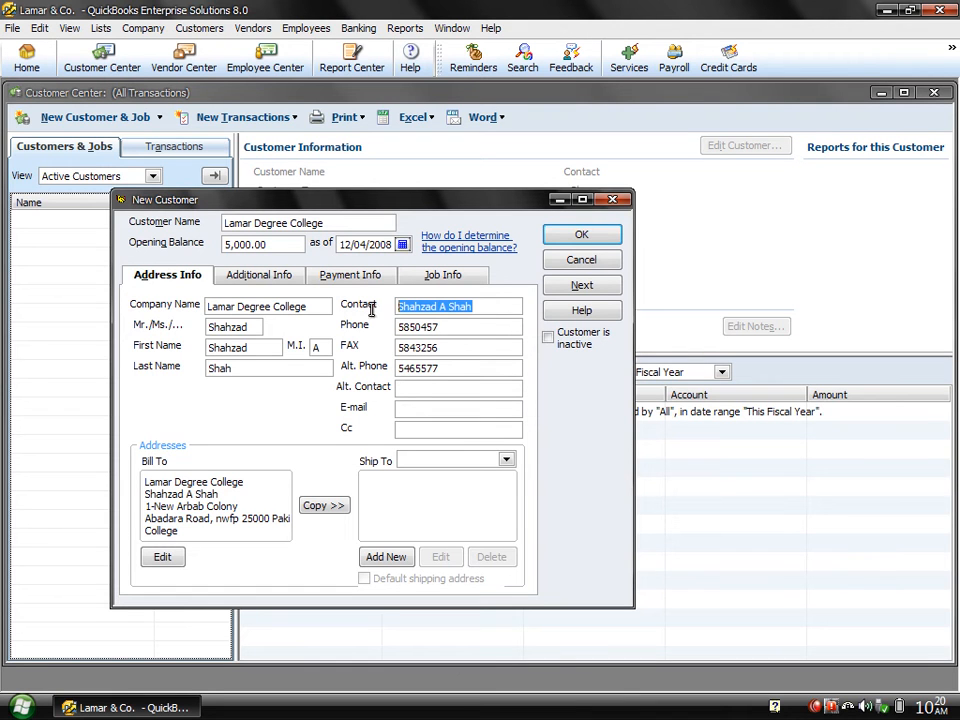
click(414, 388)
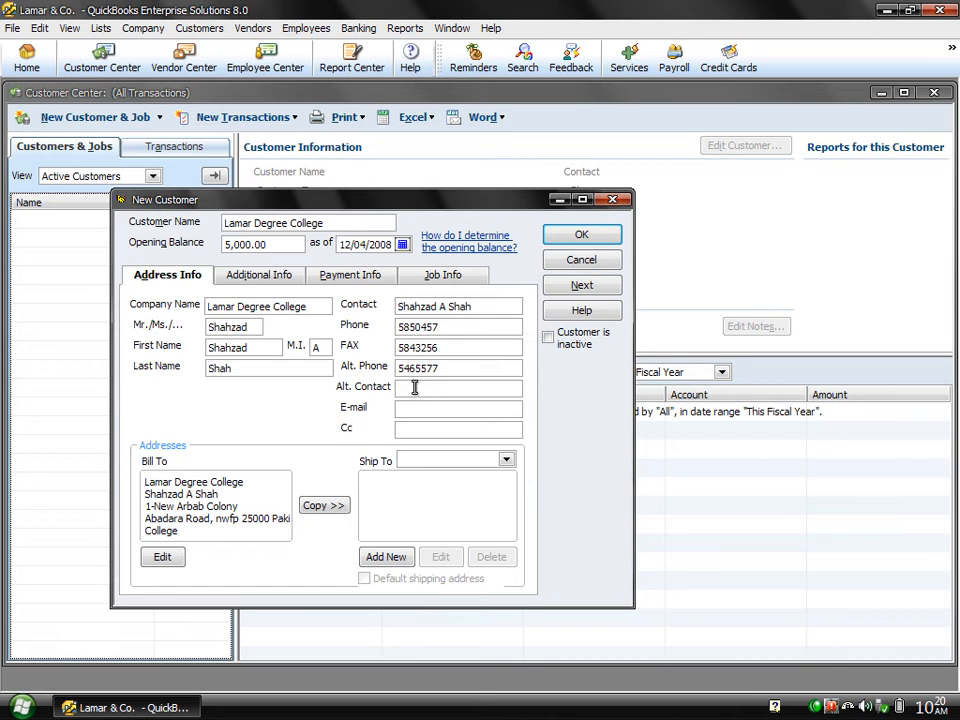
Enter the alternate contact's name, the customer's e-mail address and a Cc e-mail address.
key(Tab)
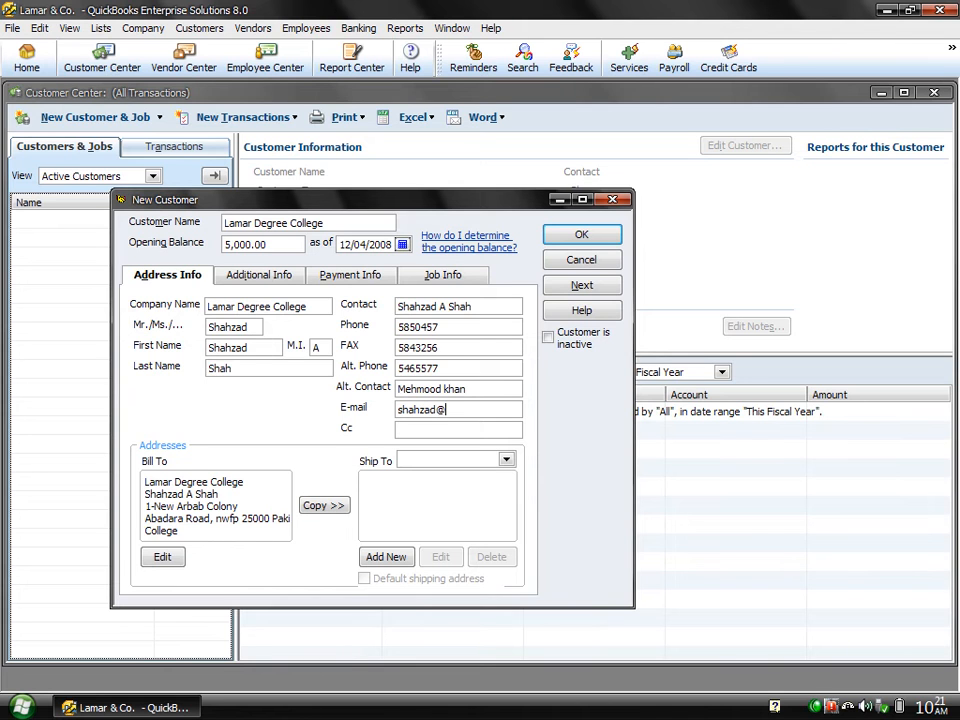
key(Tab)
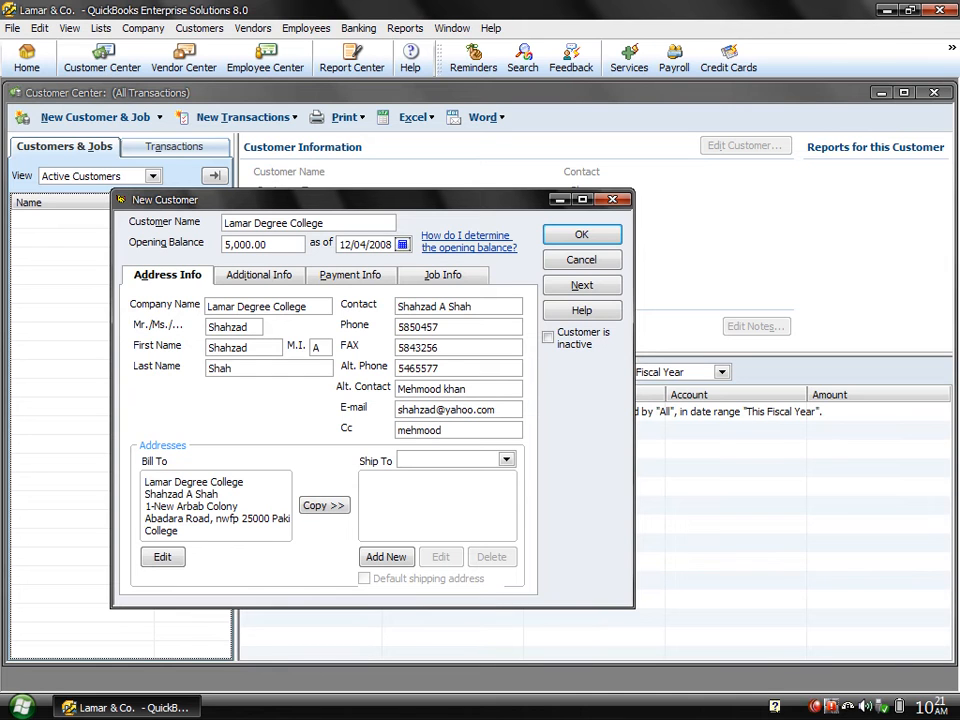
click(322, 506)
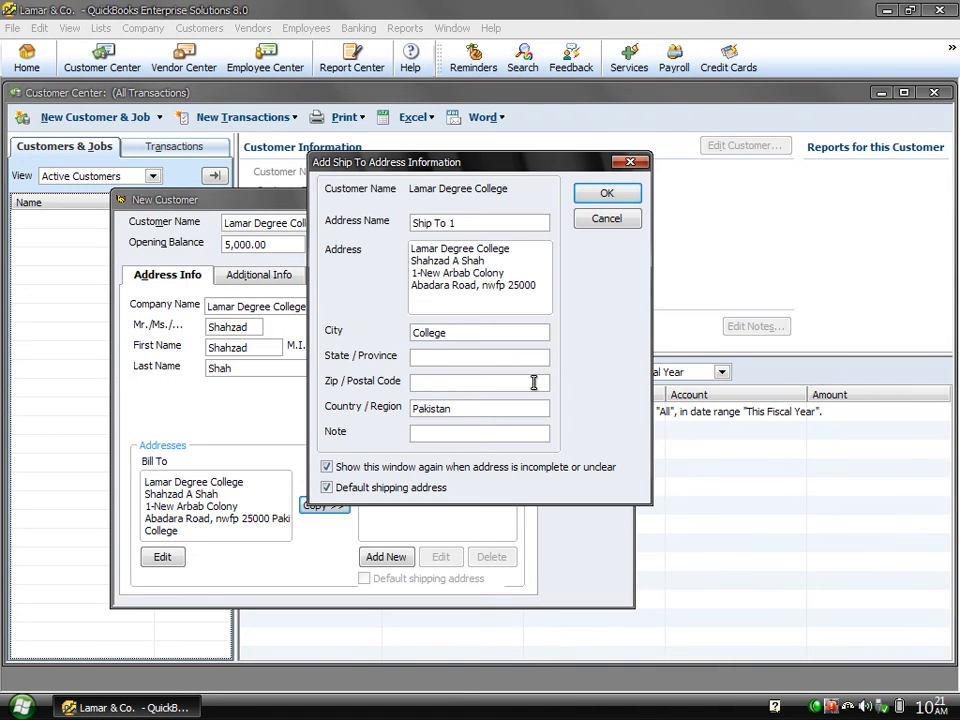
click(603, 194)
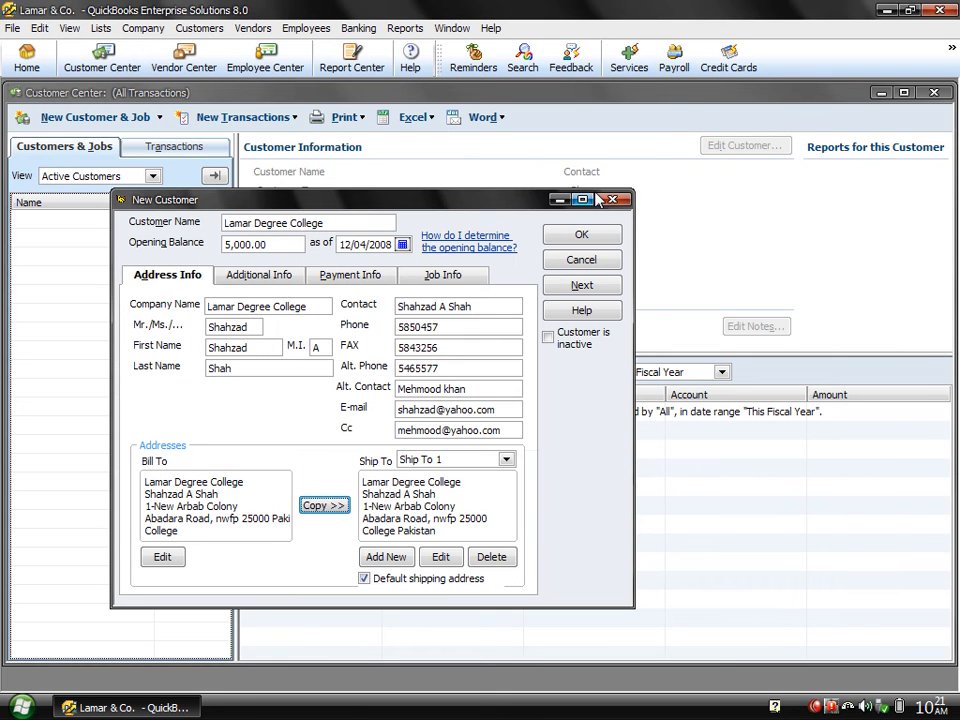
click(507, 460)
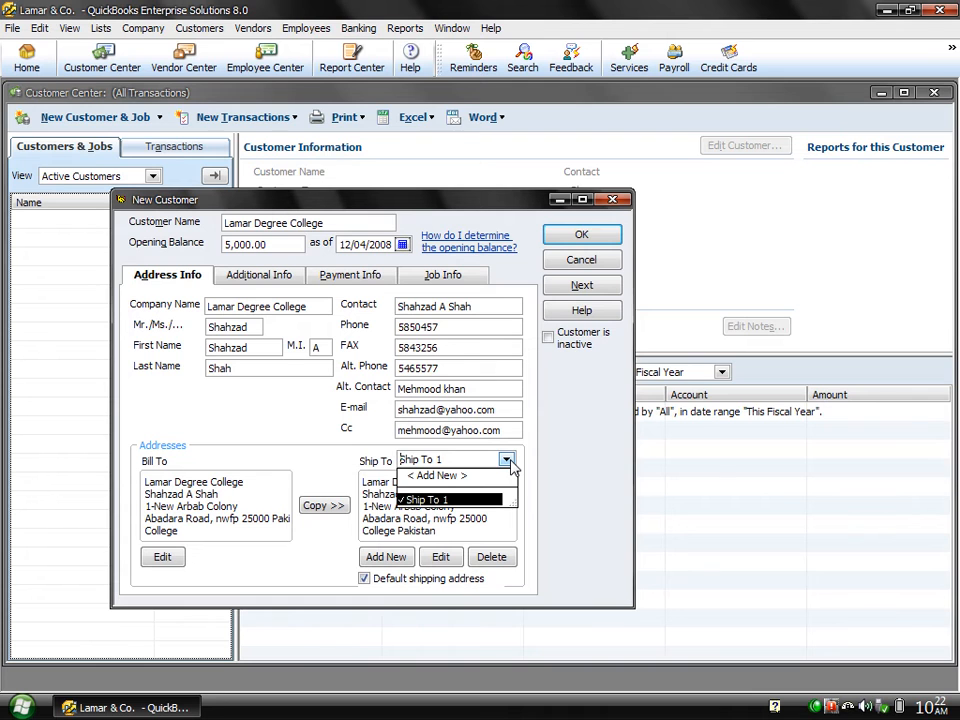
click(507, 460)
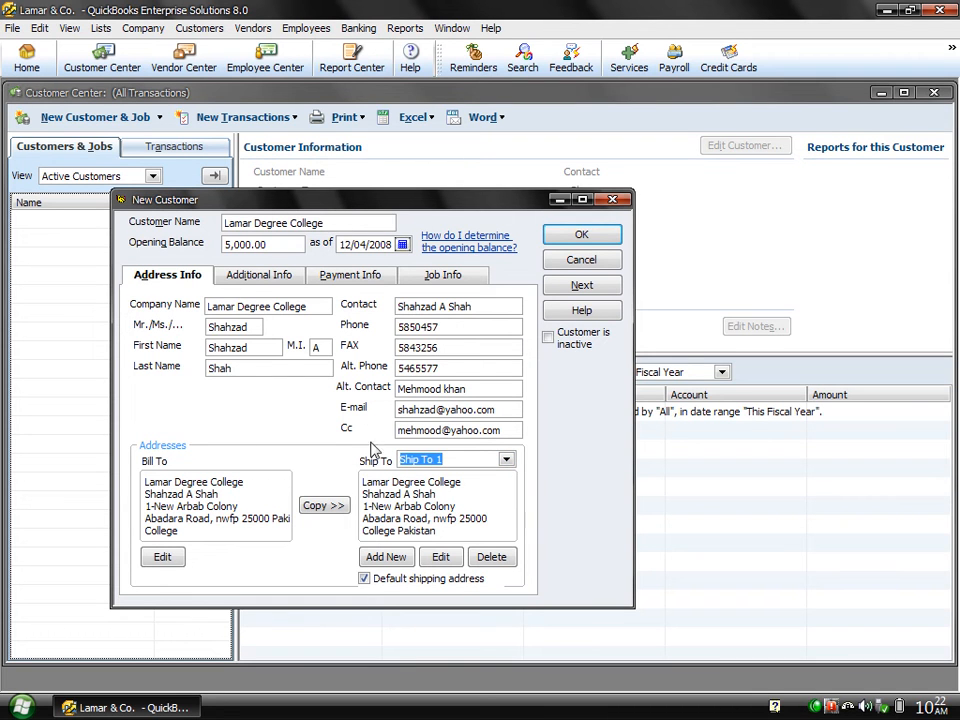
On the Additional Info tab, create customer type 'Friend' and set it as the customer's type.
click(277, 282)
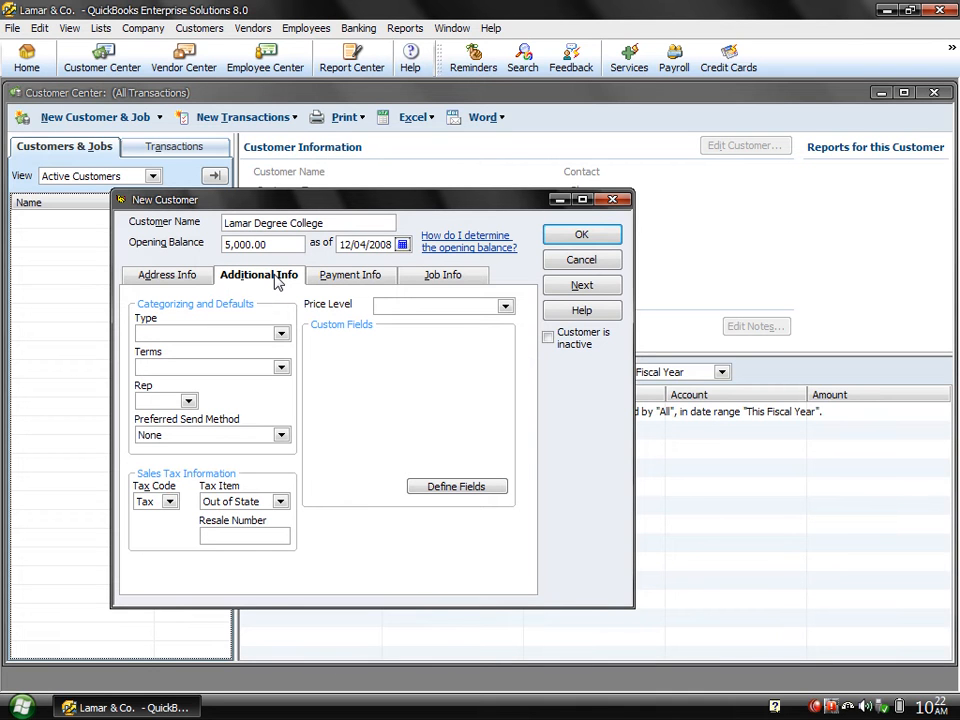
click(281, 335)
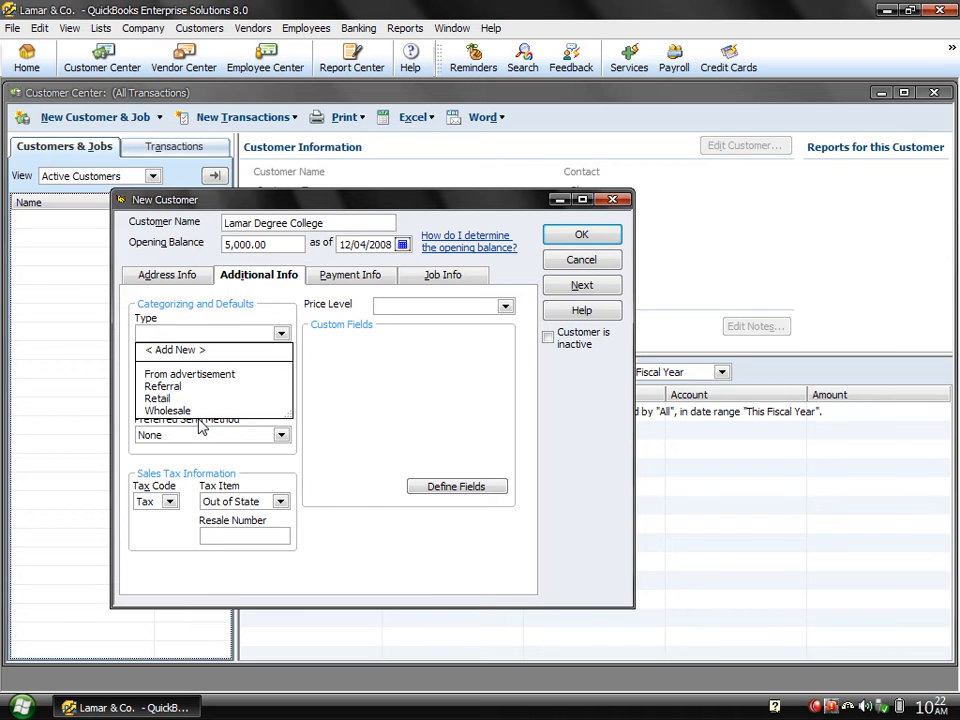
click(160, 351)
text(F)
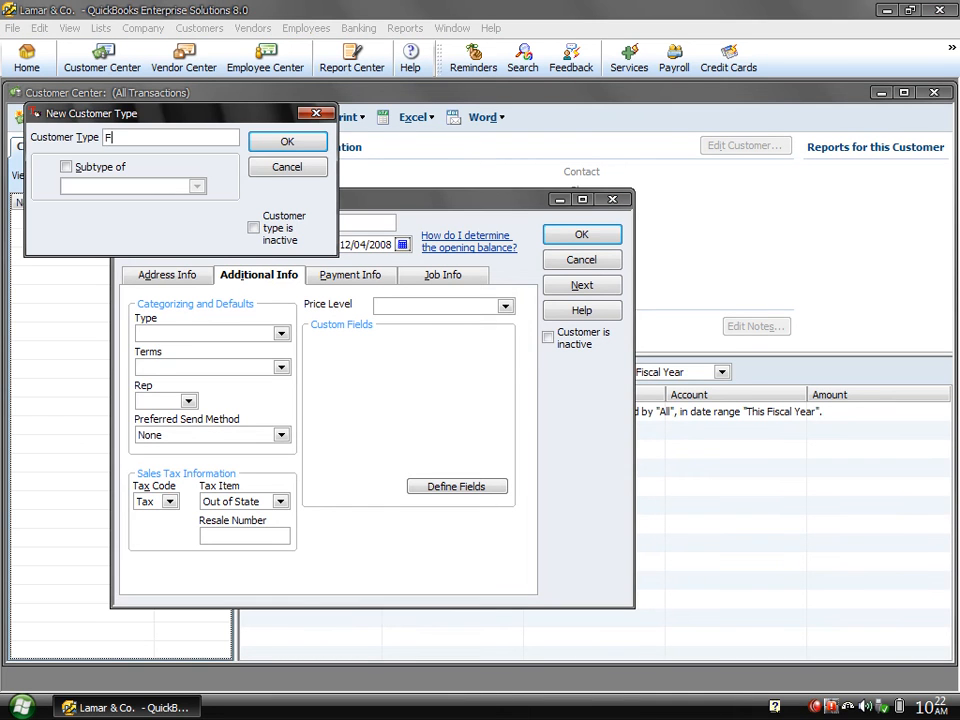
text(riend)
click(272, 148)
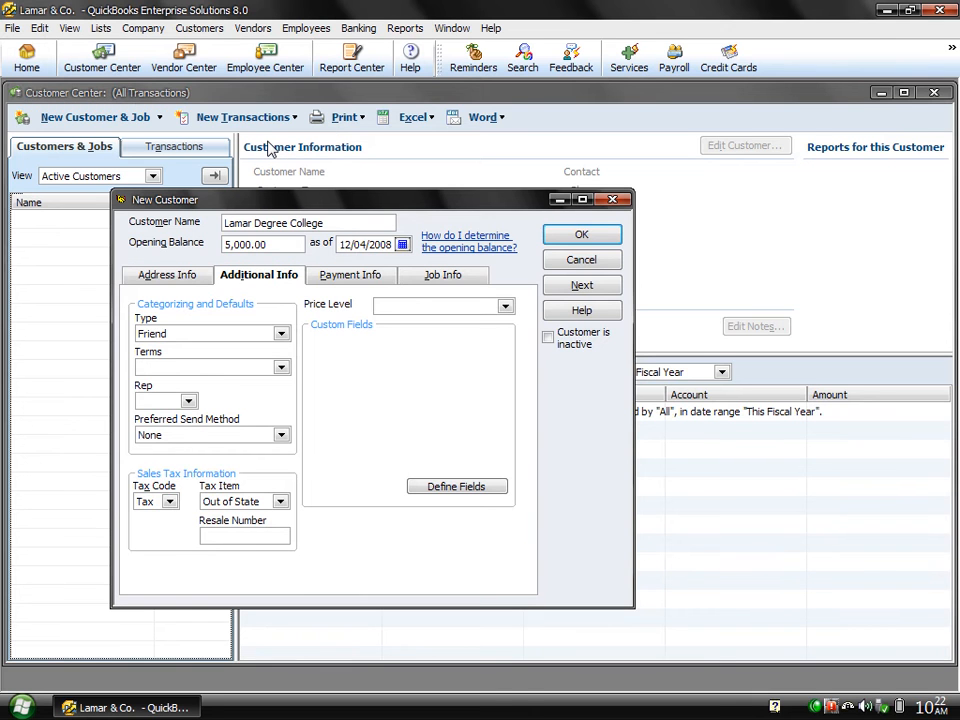
click(281, 334)
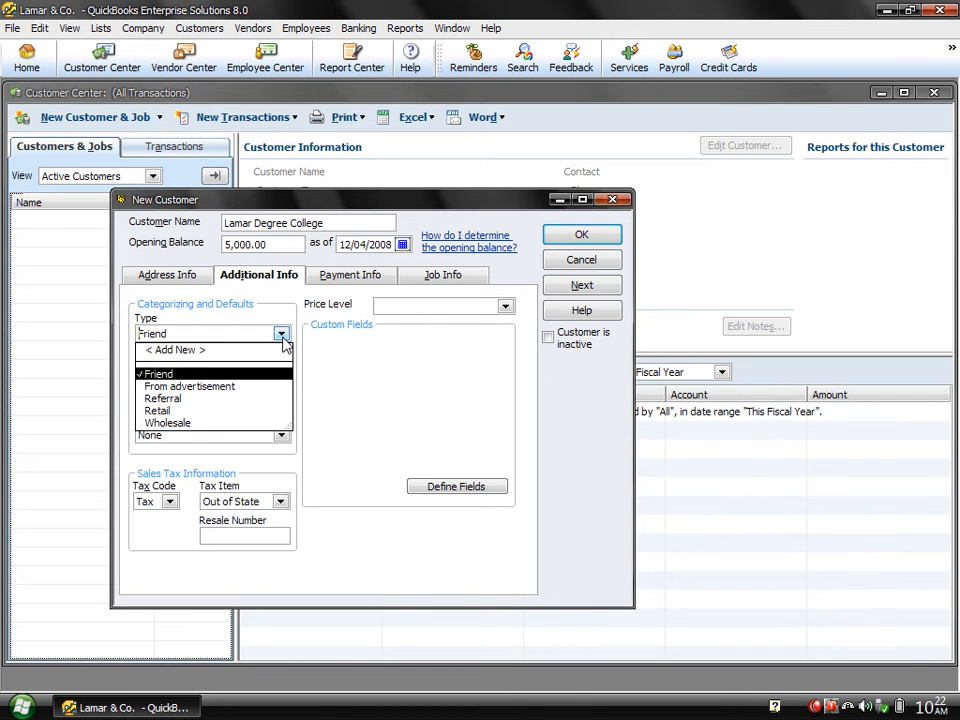
click(281, 334)
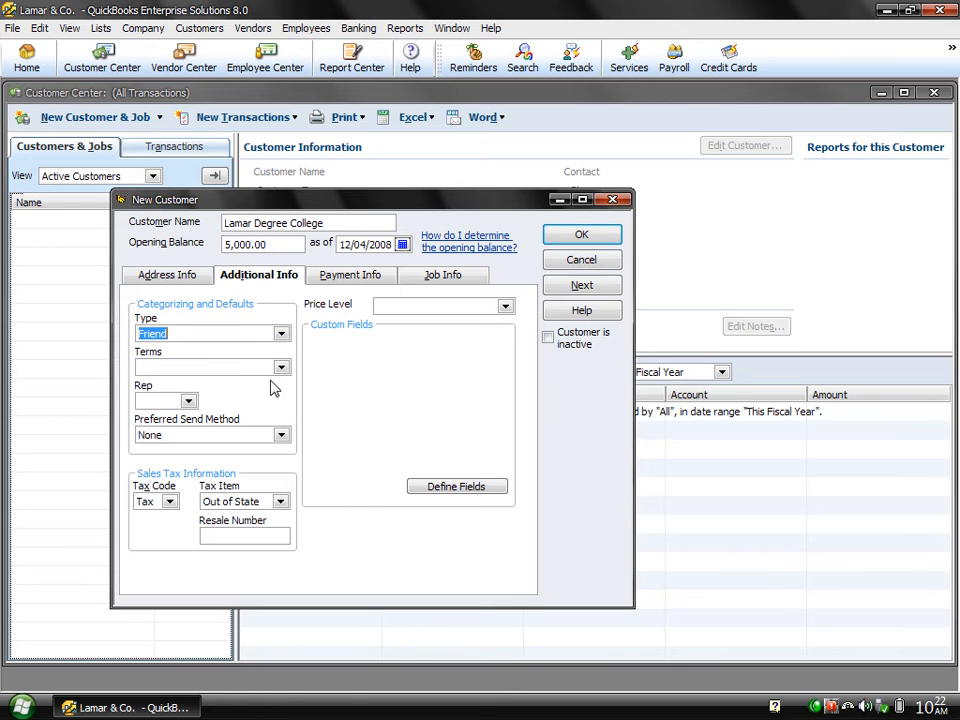
Set Terms to 3% 15 Net 45, leave Rep blank, and make E-mail the preferred send method.
click(281, 368)
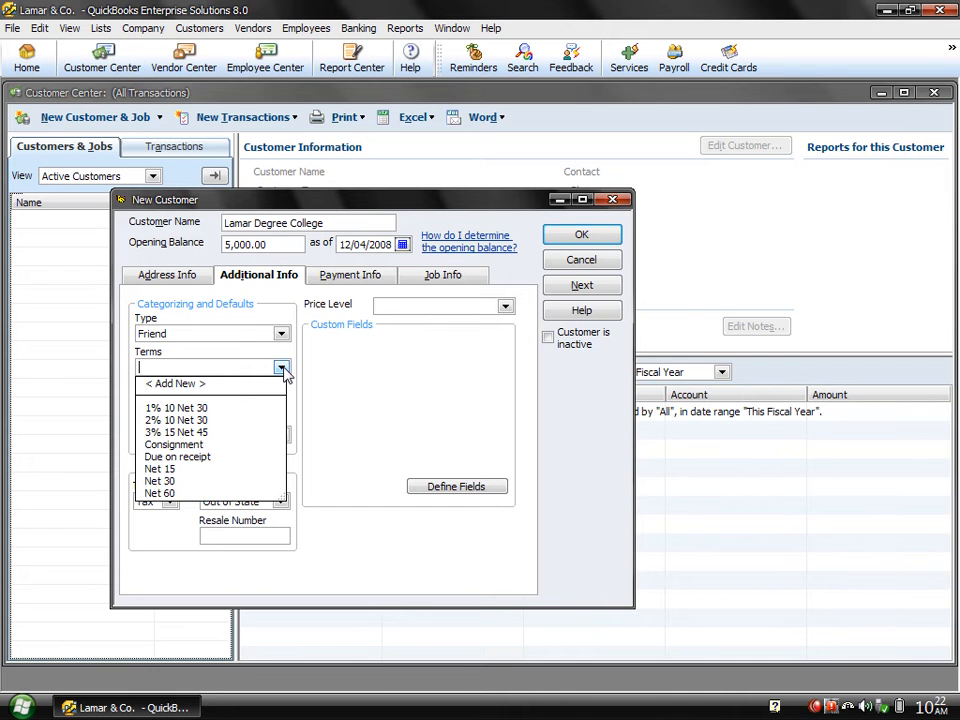
click(207, 432)
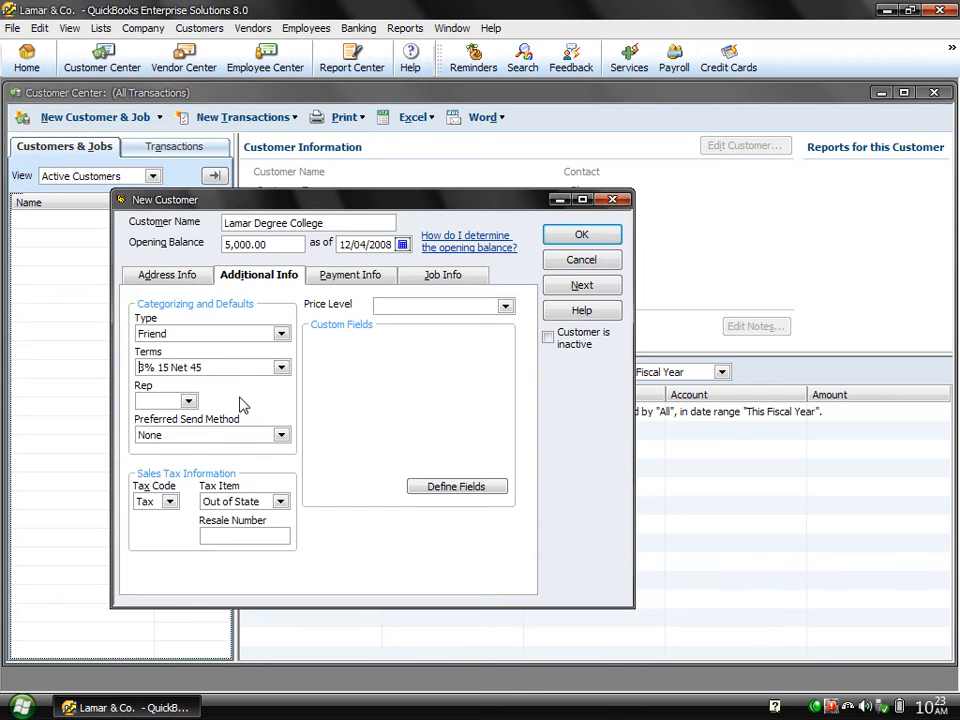
click(188, 402)
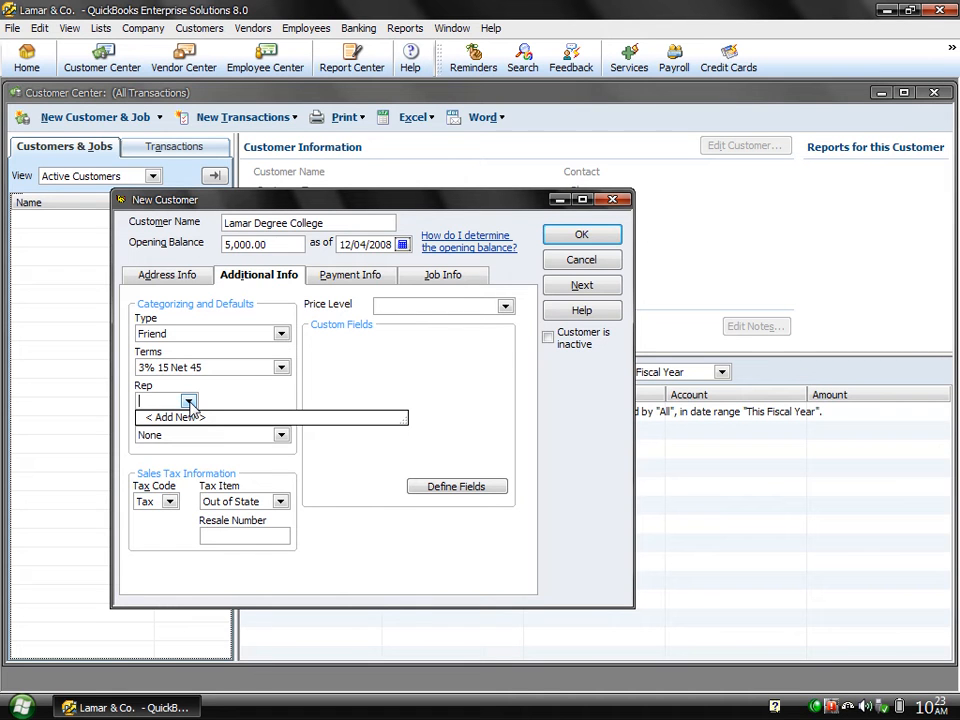
click(189, 403)
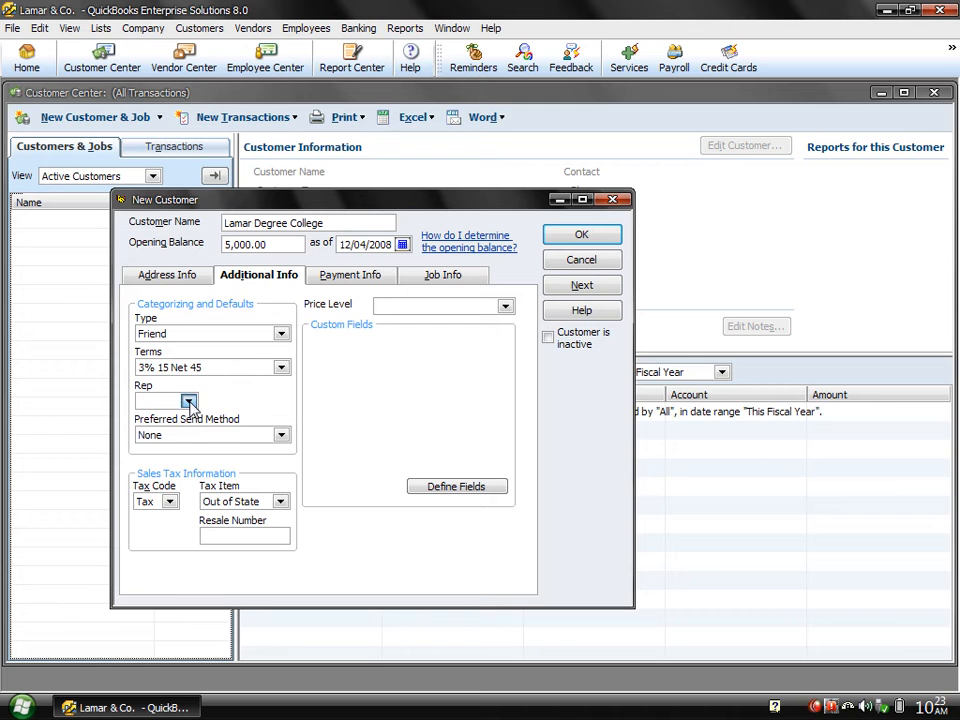
click(280, 438)
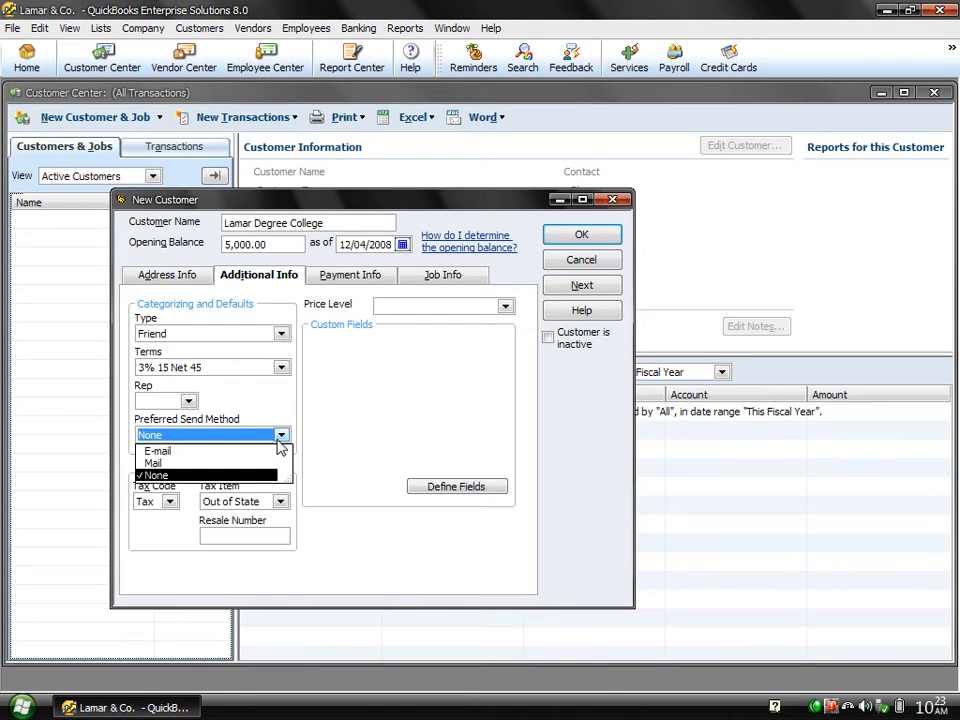
click(150, 452)
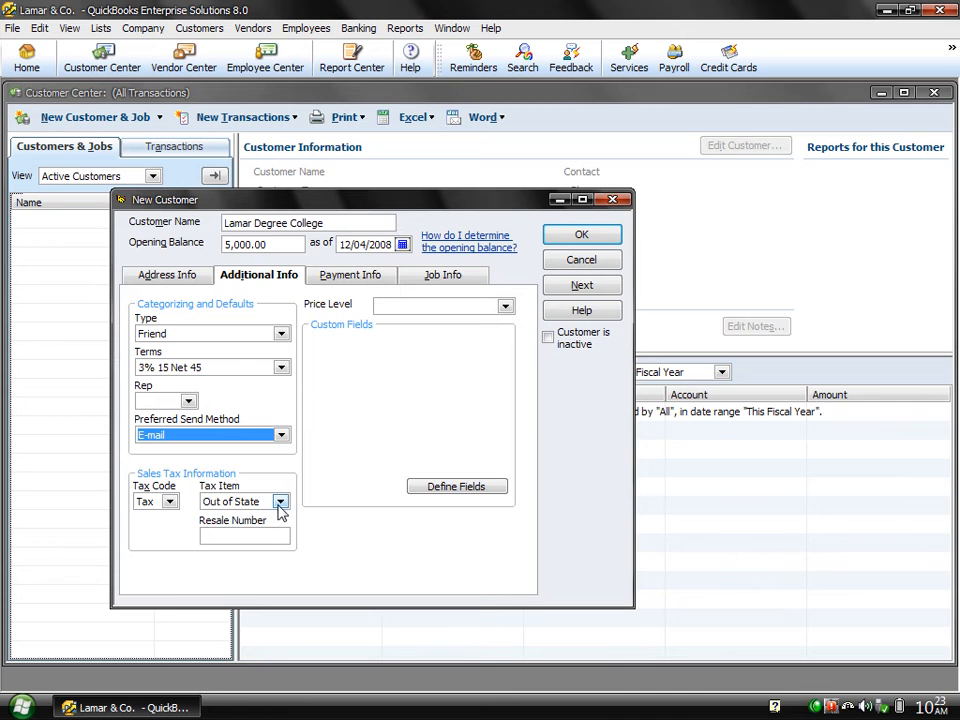
click(170, 503)
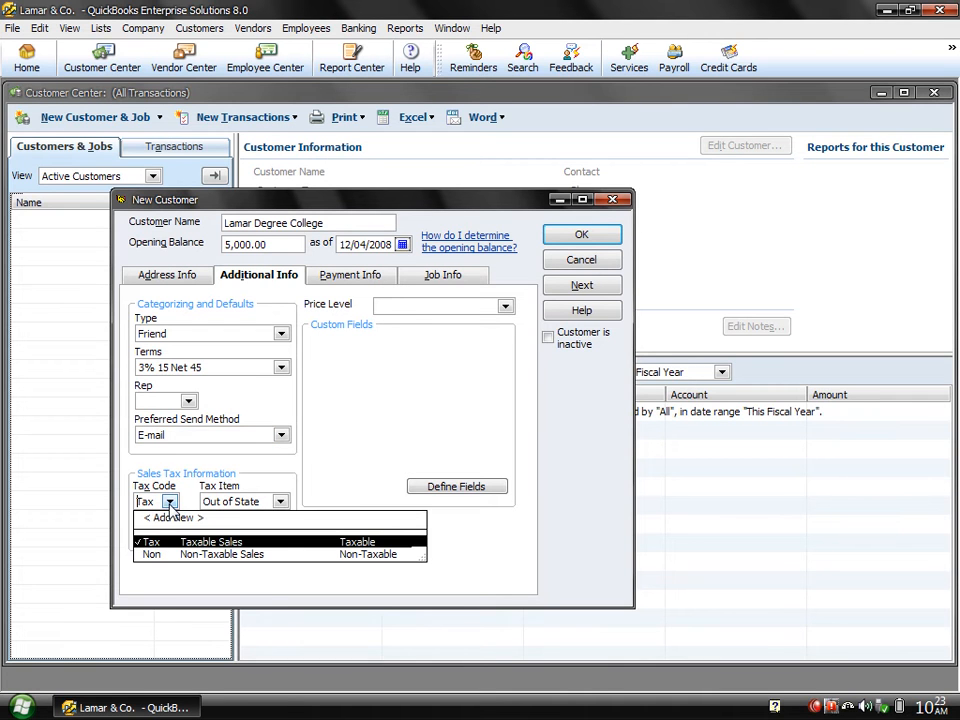
click(160, 542)
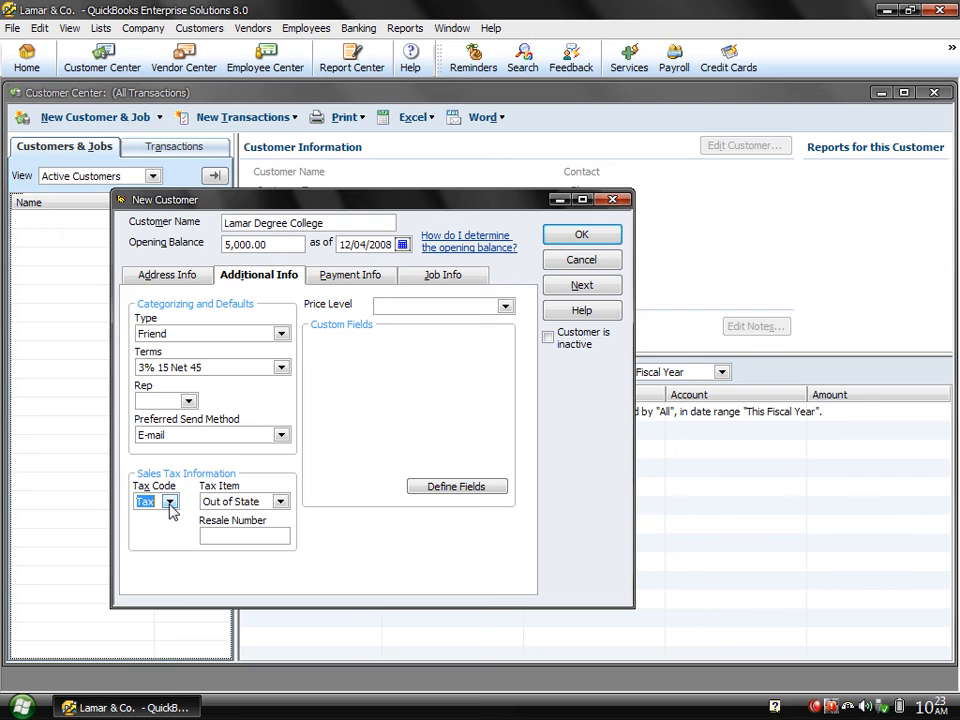
click(280, 502)
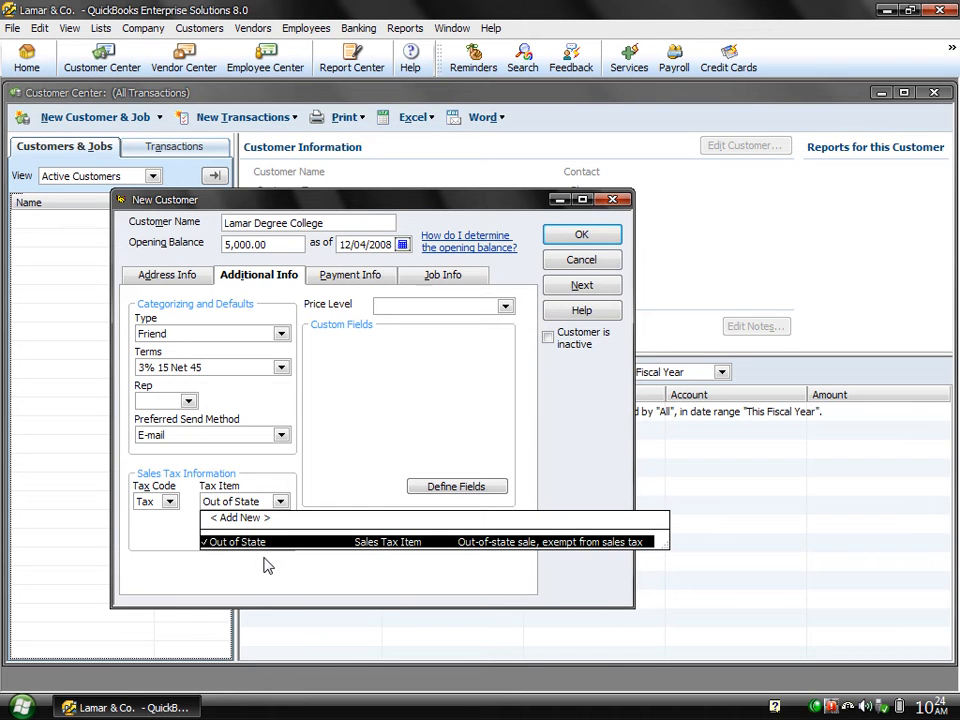
click(282, 505)
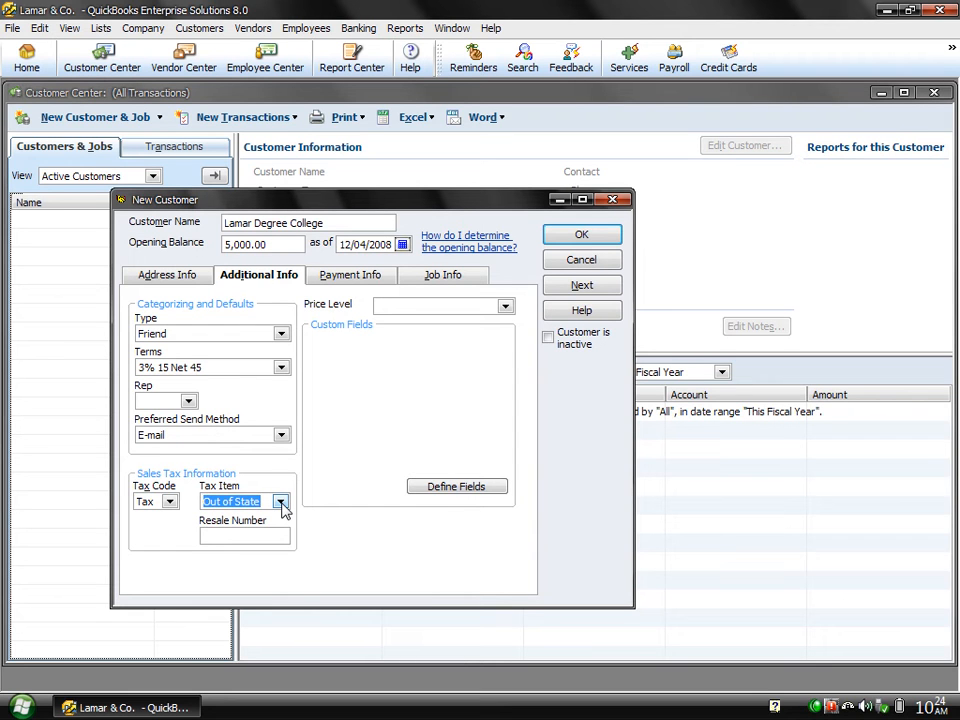
click(235, 535)
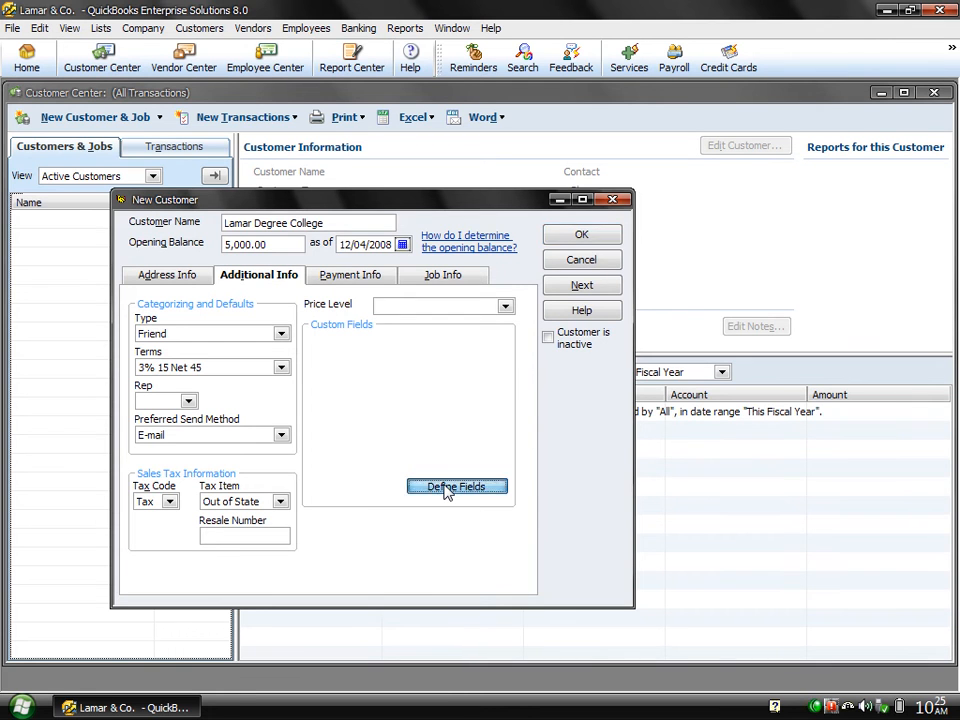
Enable the Mobile No custom field for Customers:Jobs in Define Fields.
click(456, 487)
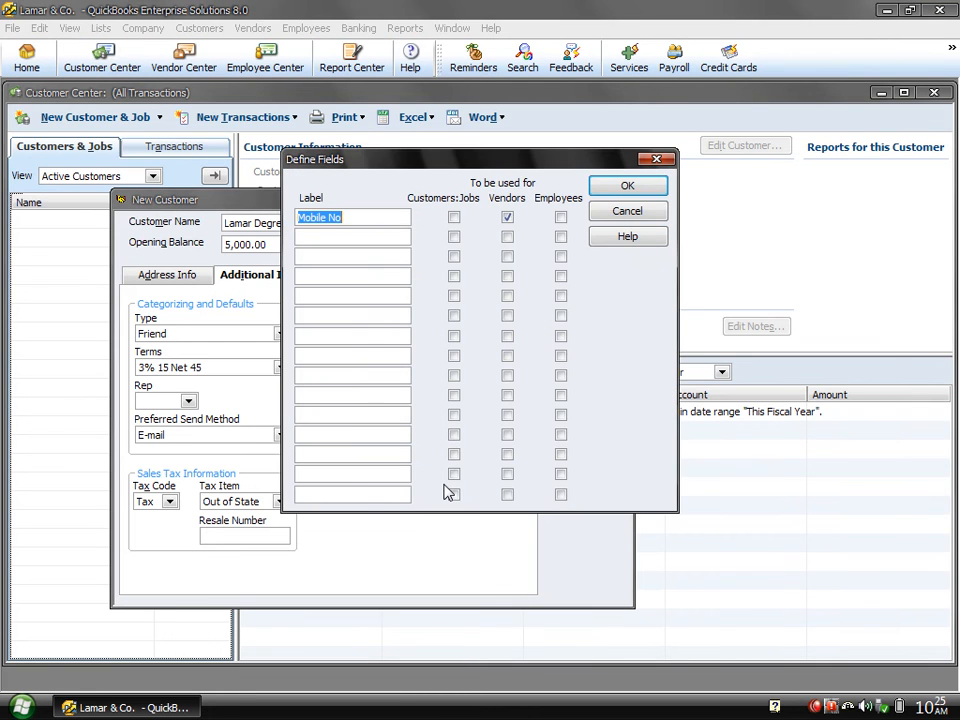
click(455, 220)
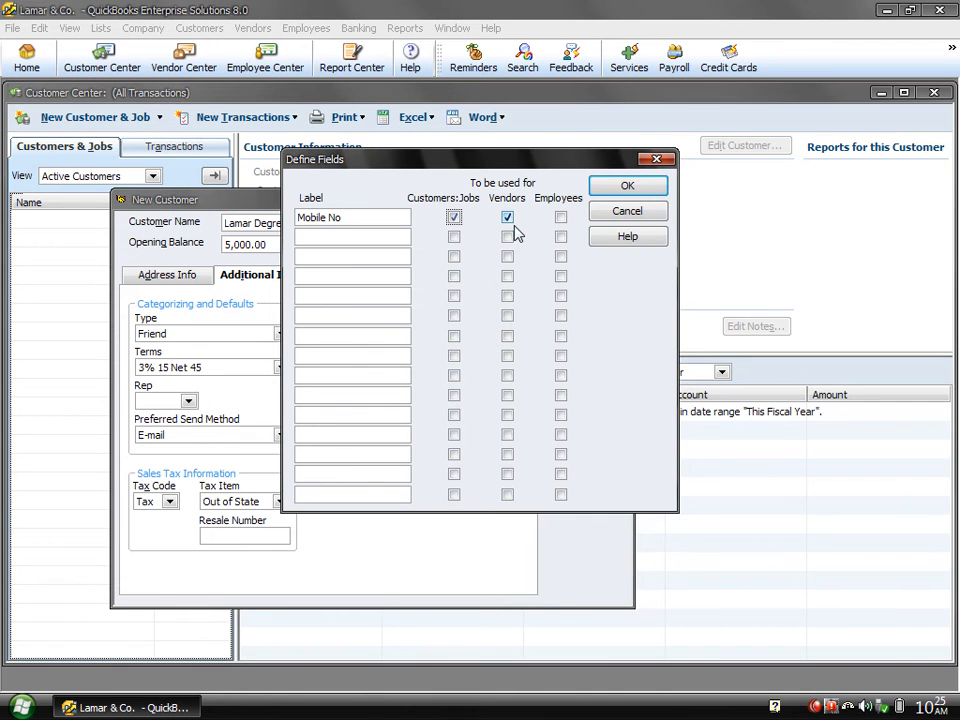
click(627, 188)
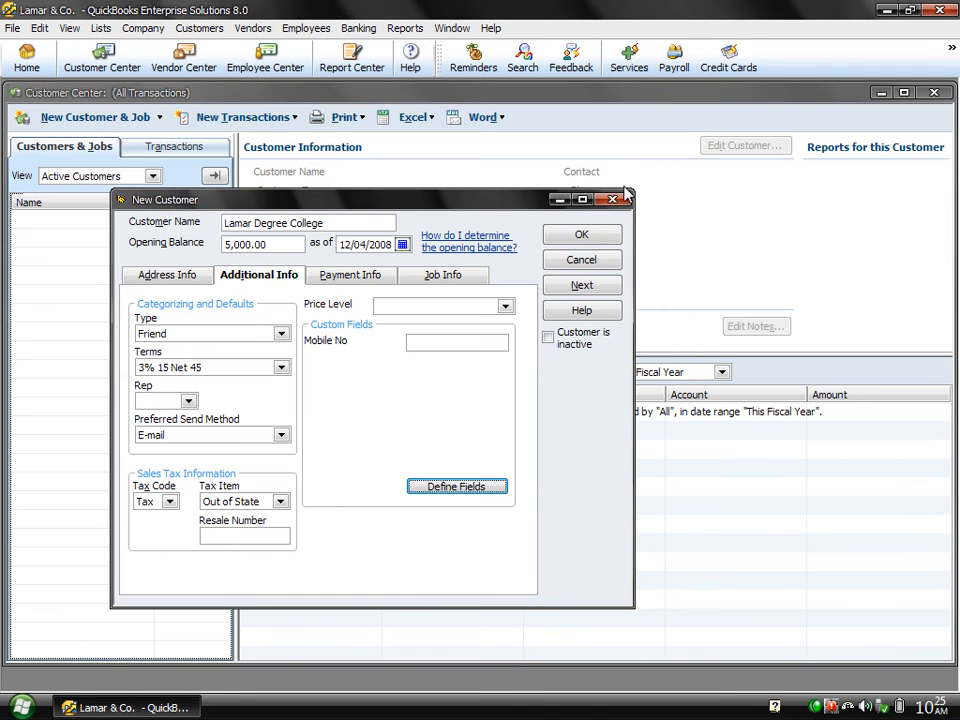
Enter the customer's mobile number in the Mobile No field, then switch to Payment Info.
click(480, 343)
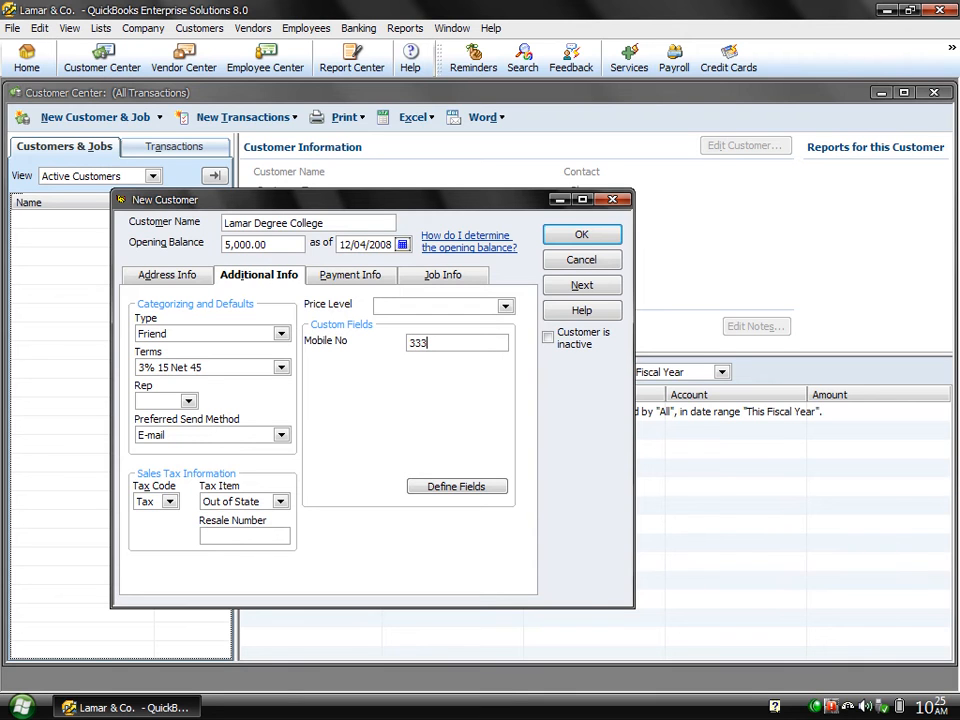
click(505, 308)
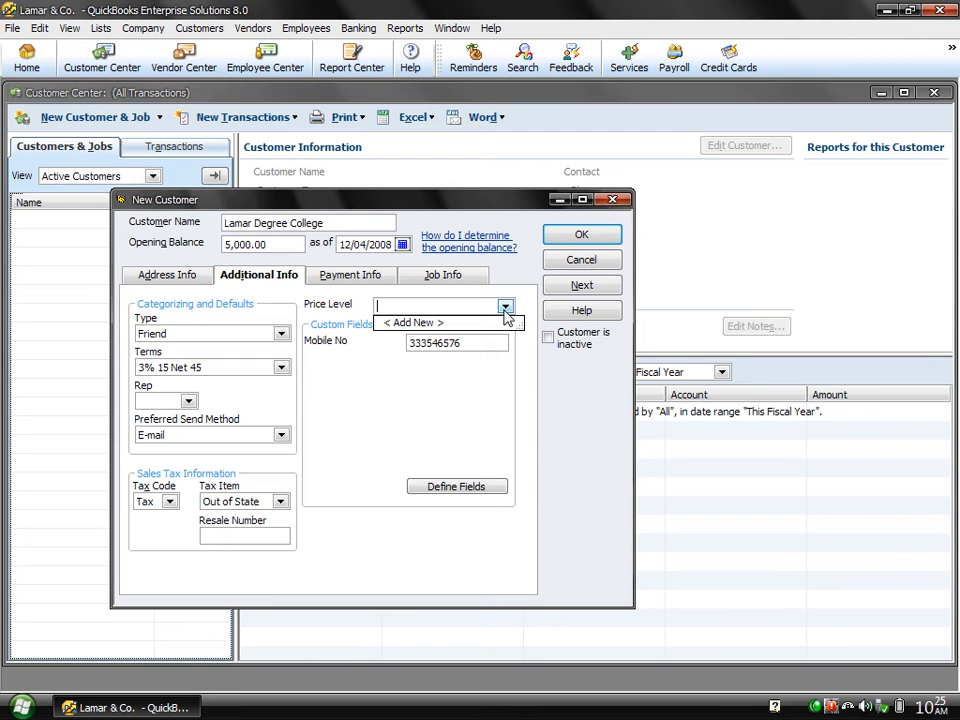
click(505, 308)
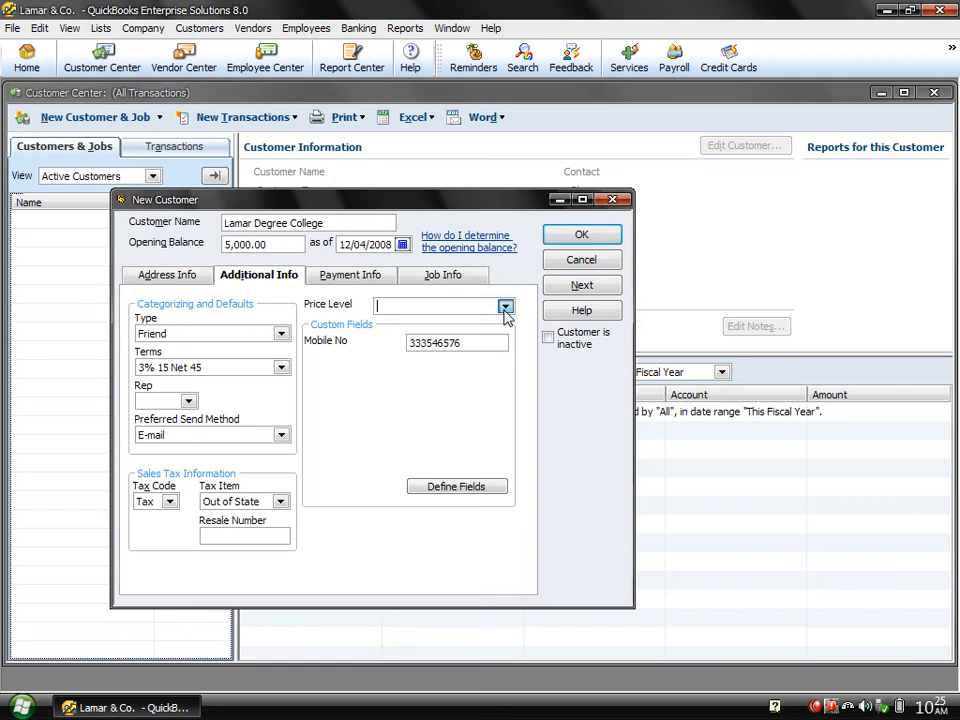
click(334, 280)
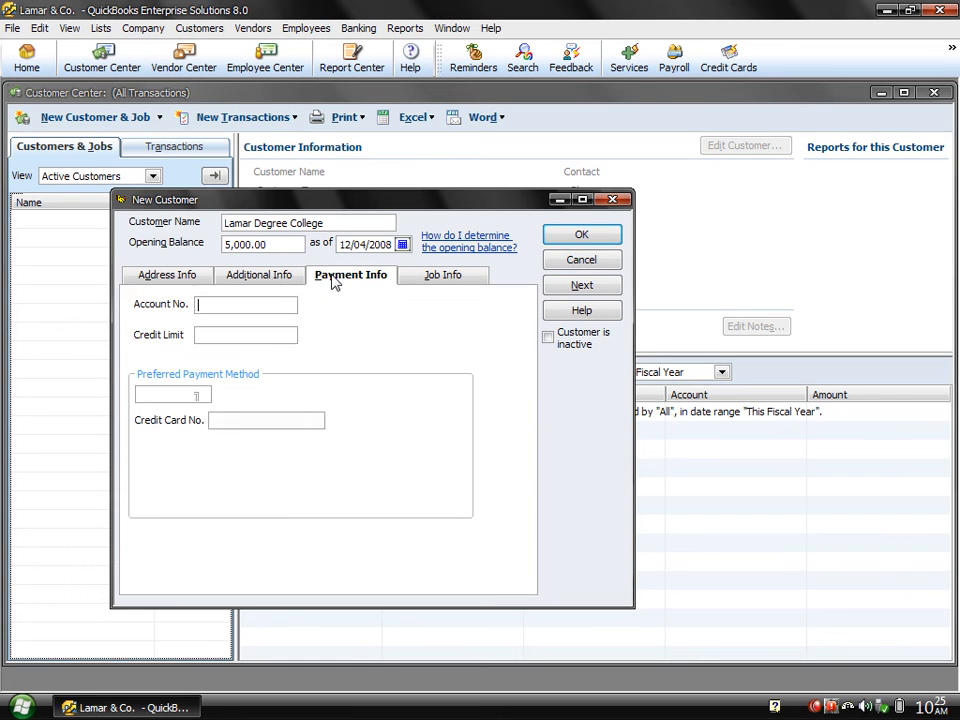
Enter the customer's account number and a credit limit of 125000.
click(227, 310)
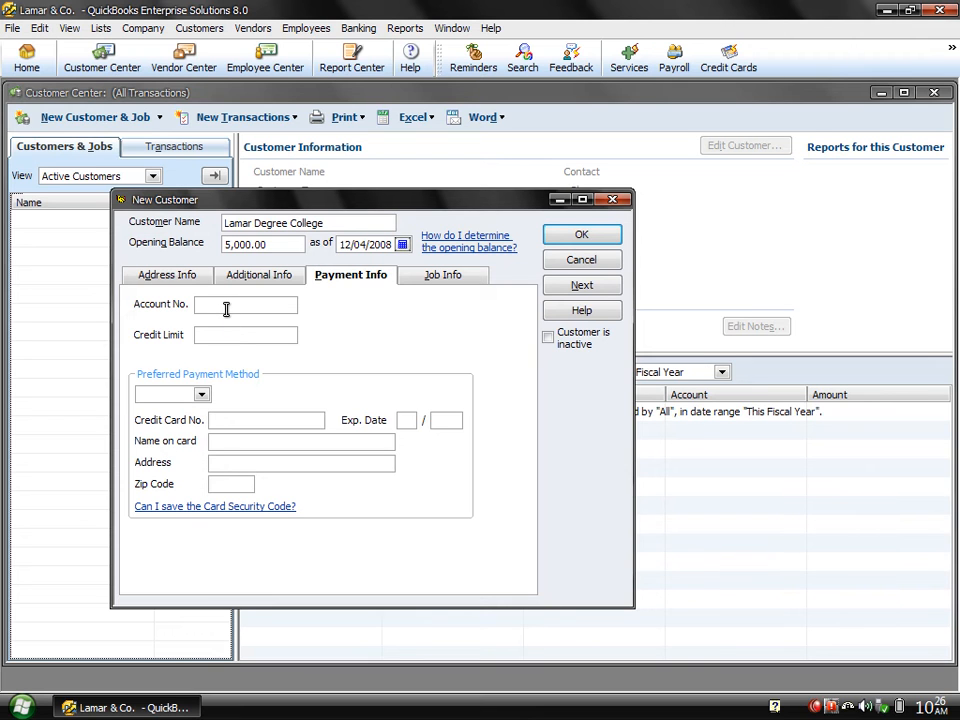
key(Tab)
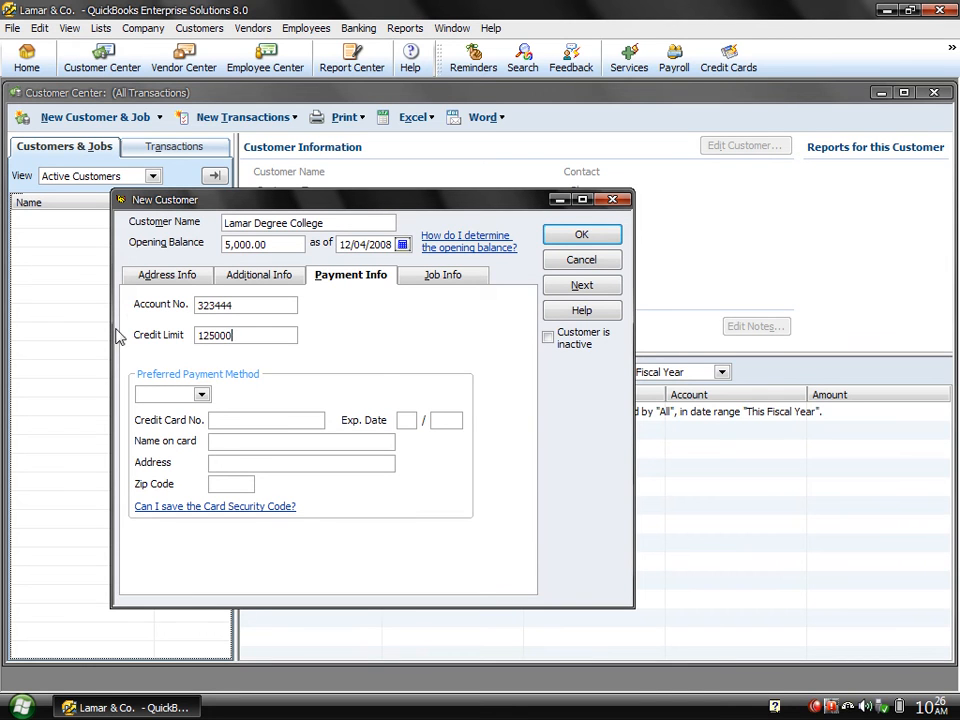
Set the preferred payment method to Check.
click(201, 394)
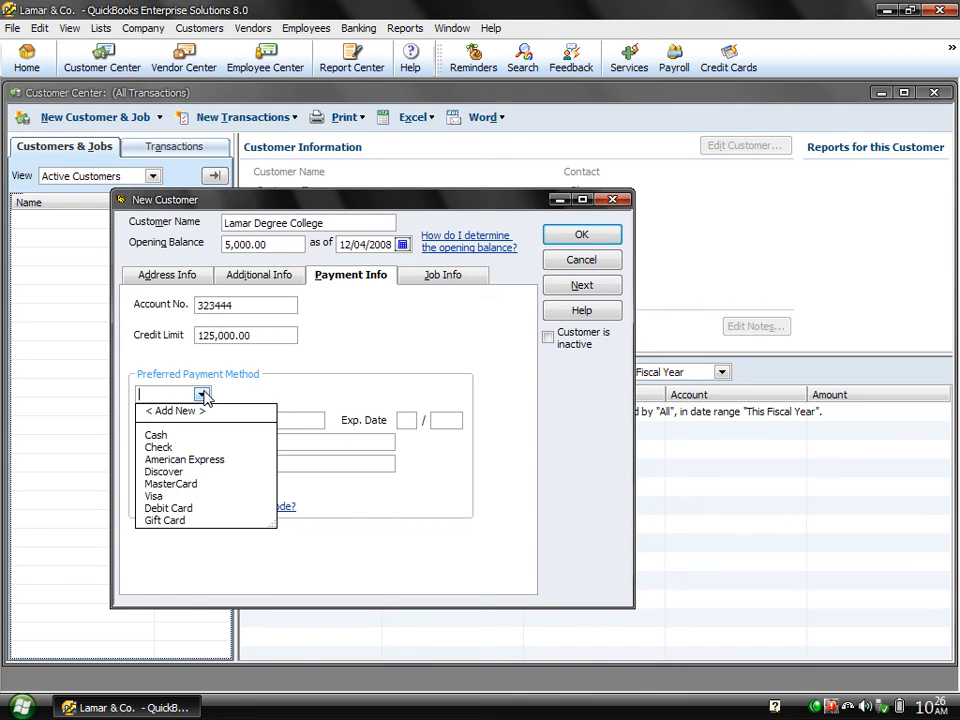
click(166, 450)
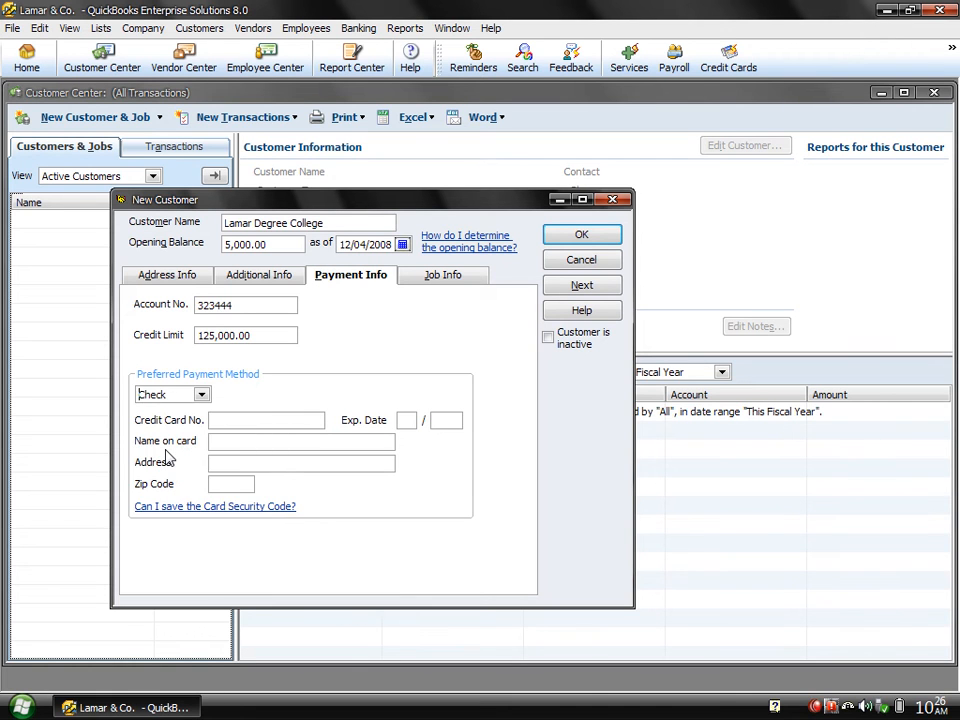
click(203, 397)
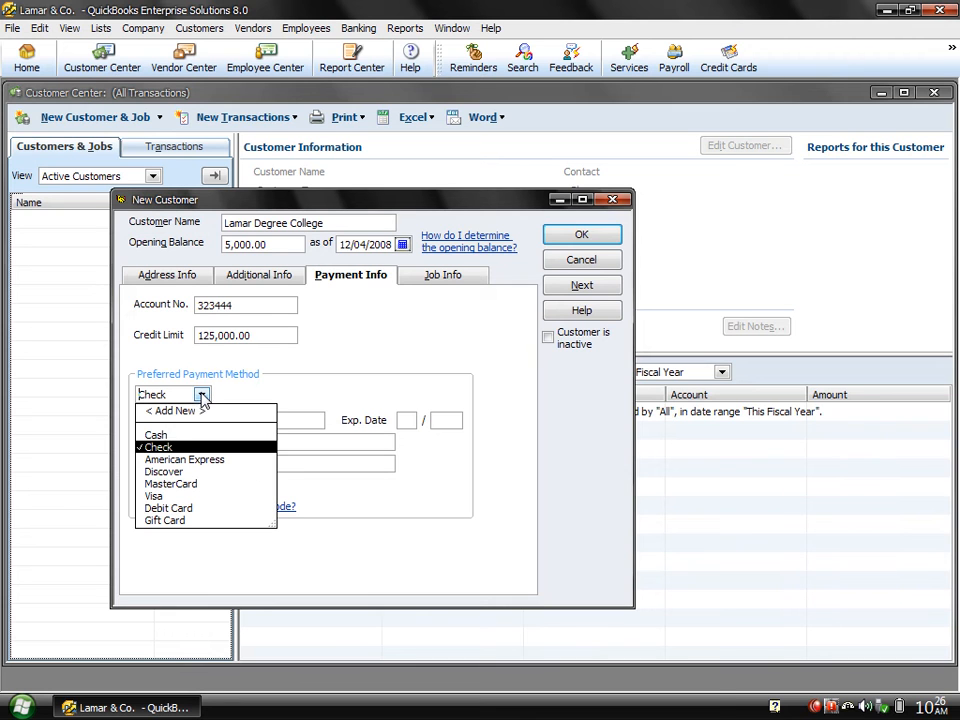
click(165, 450)
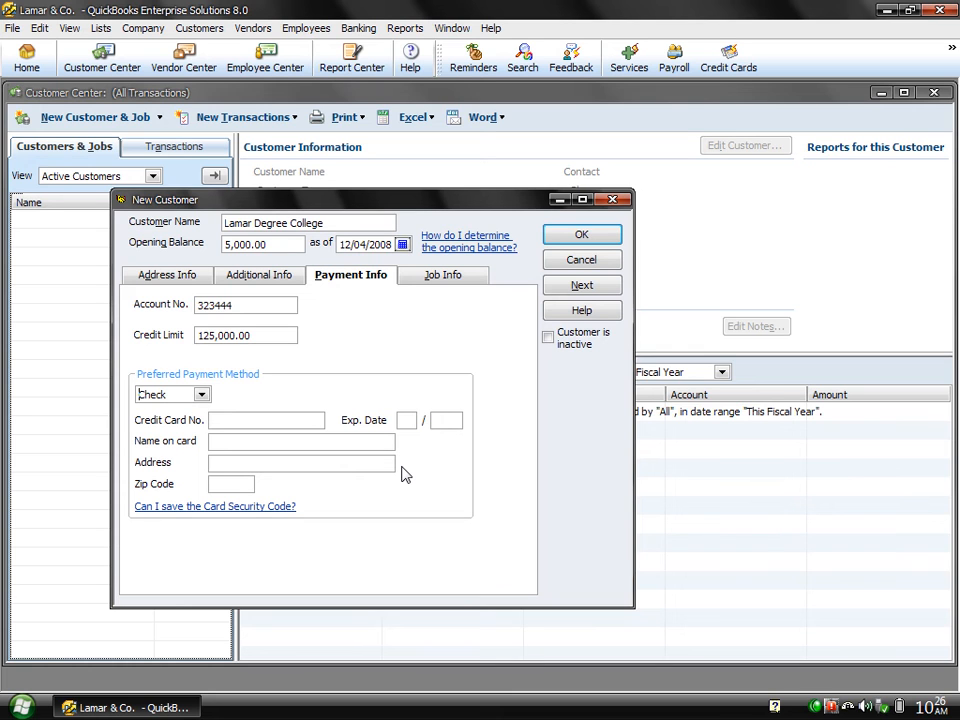
Review Job Info, then save Lamar Degree College with OK.
click(449, 276)
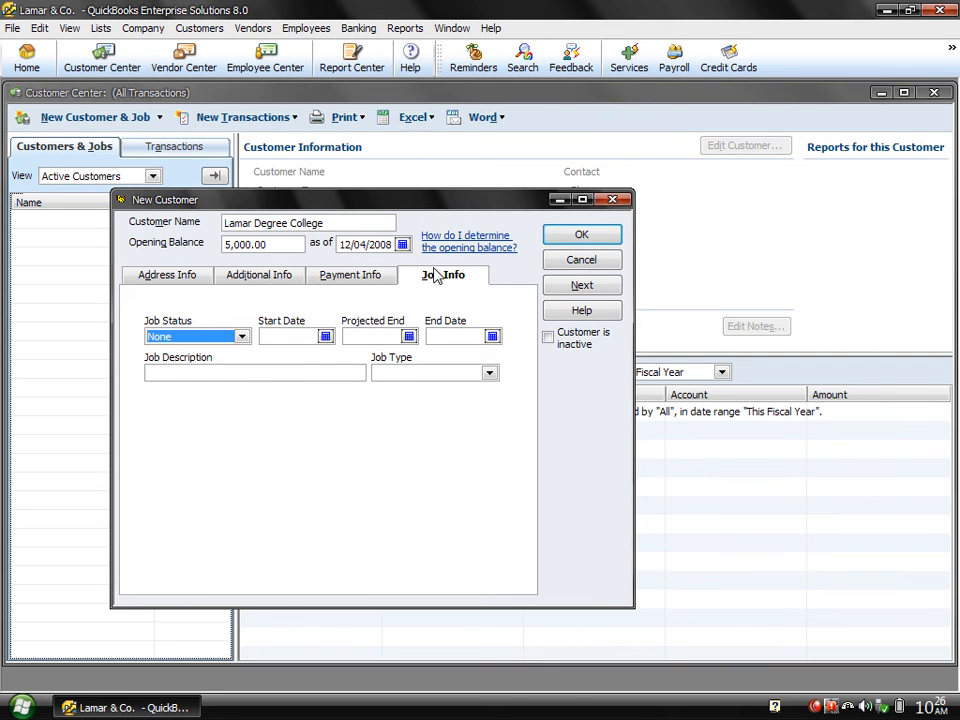
click(352, 278)
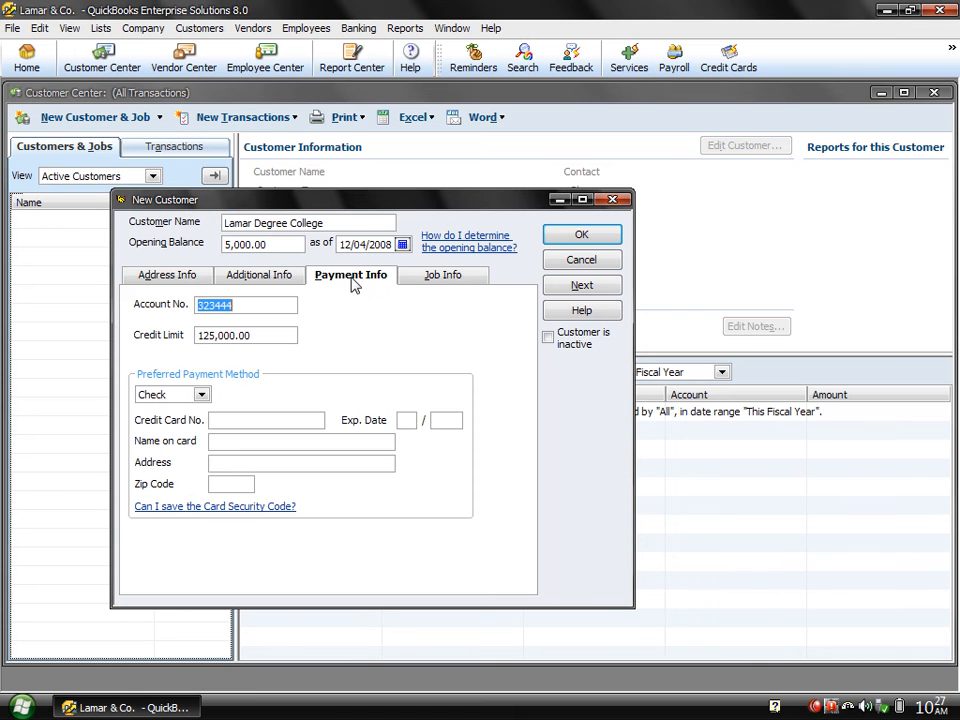
click(583, 236)
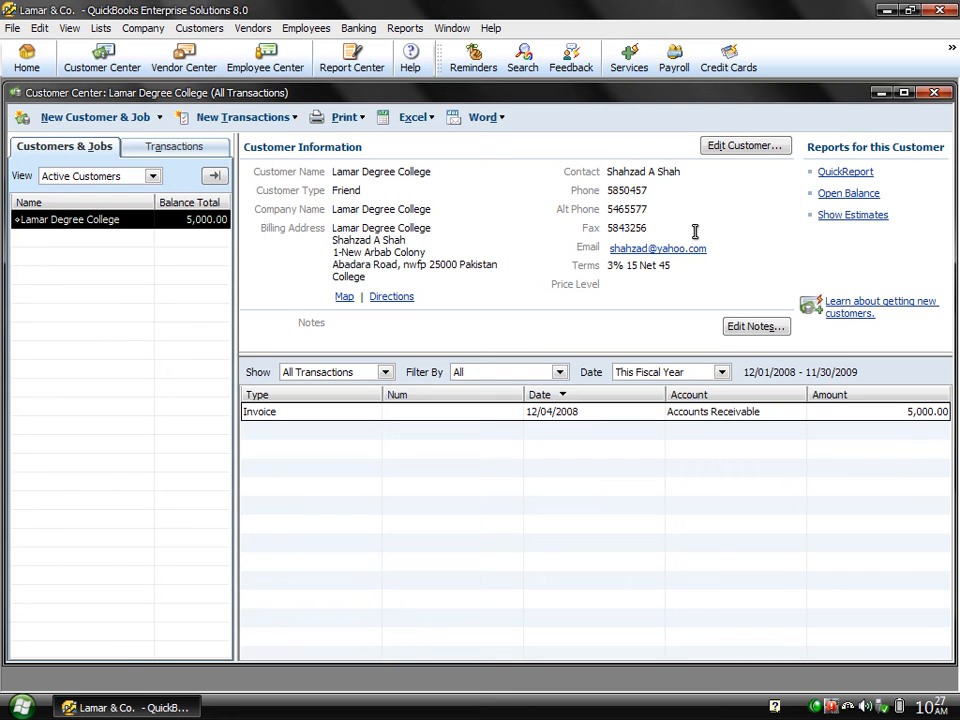
Run the Trial Balance for all dates and QuickZoom into the Accounts Receivable amount.
click(420, 31)
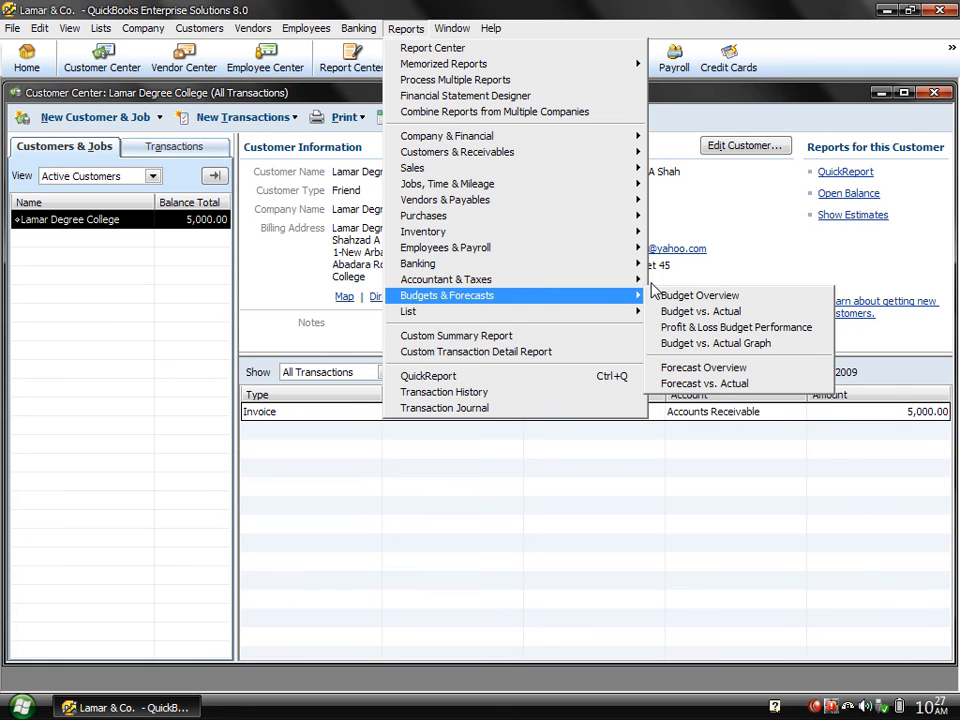
mouse_move(637, 281)
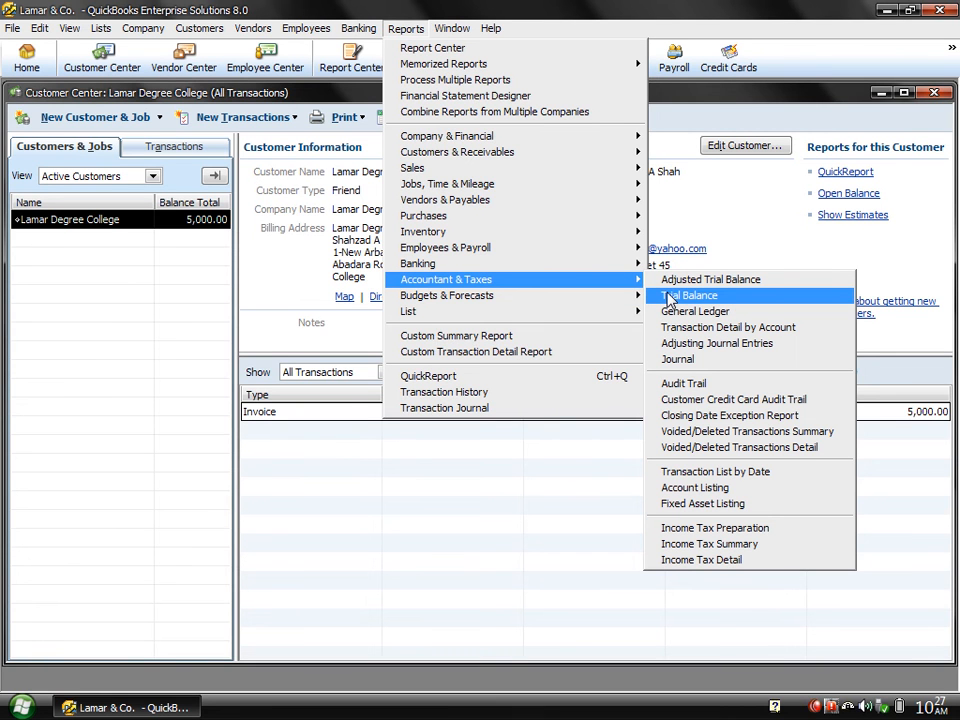
click(669, 296)
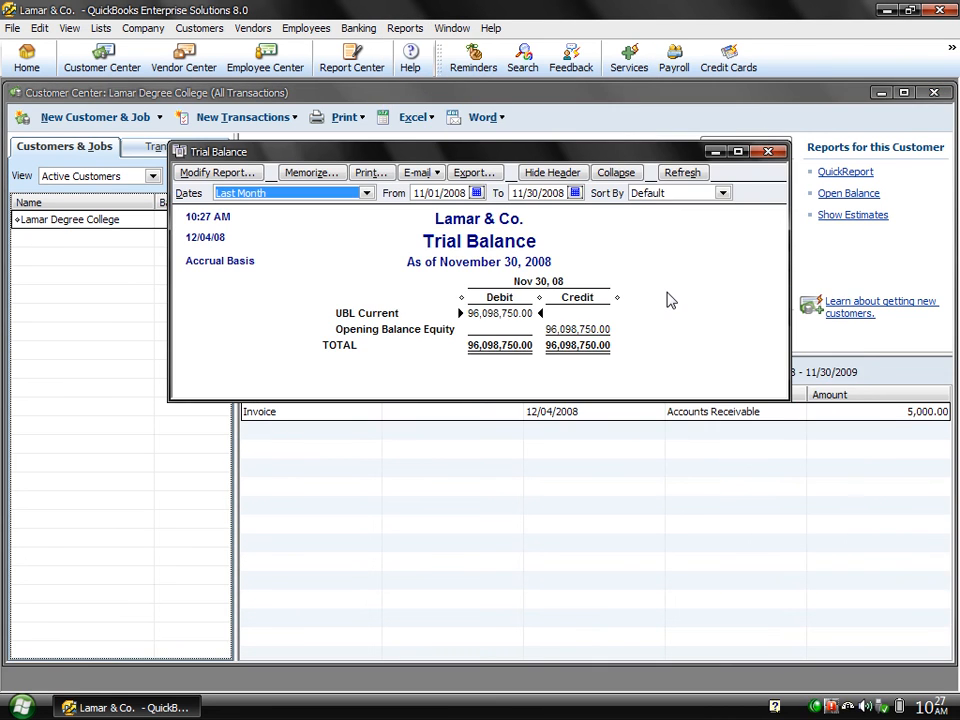
key(a)
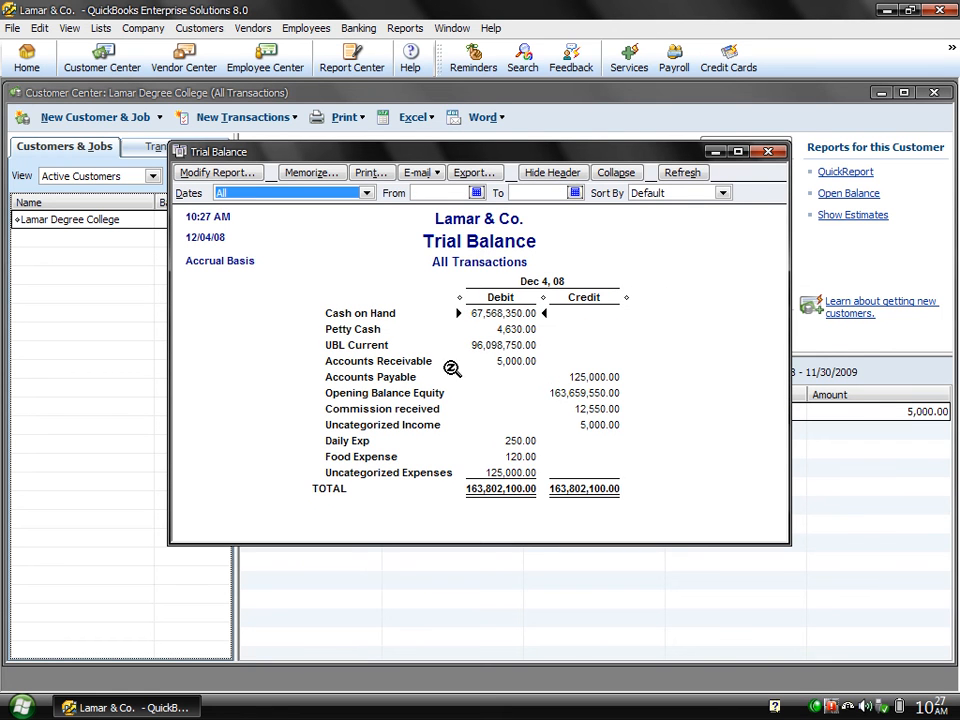
click(508, 368)
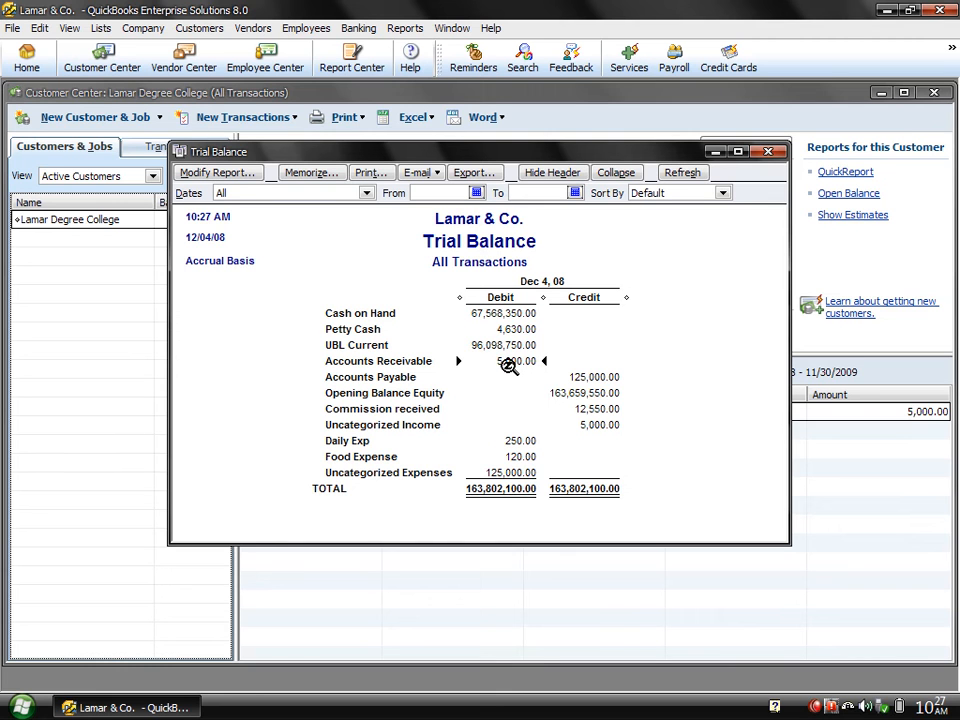
double_click(508, 364)
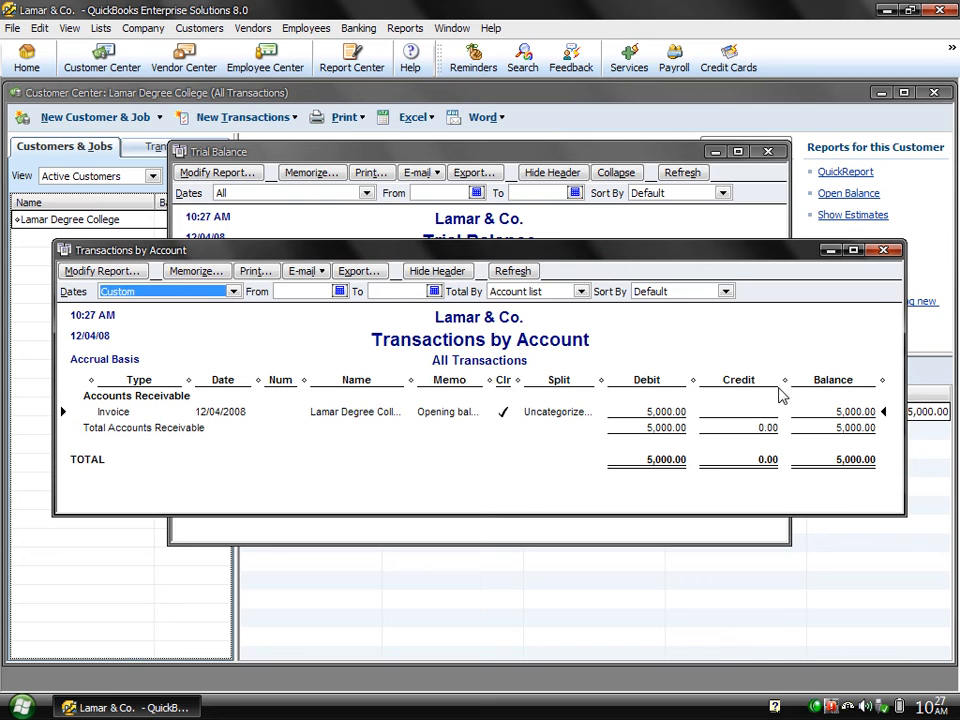
Close the Transactions by Account report, the Trial Balance, and the Customer Center.
click(883, 251)
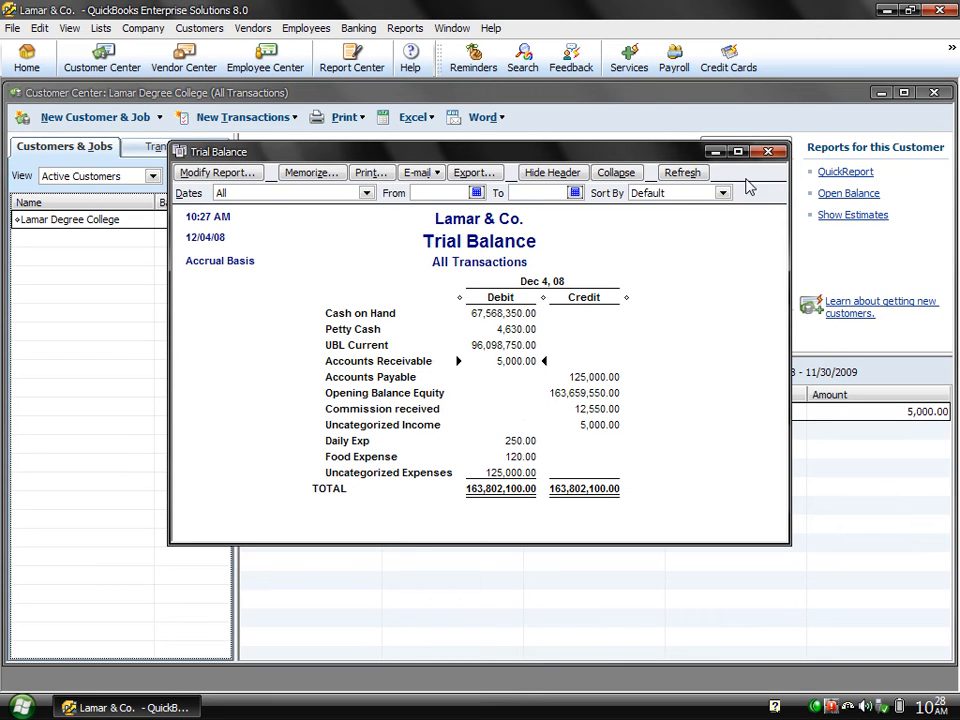
click(767, 153)
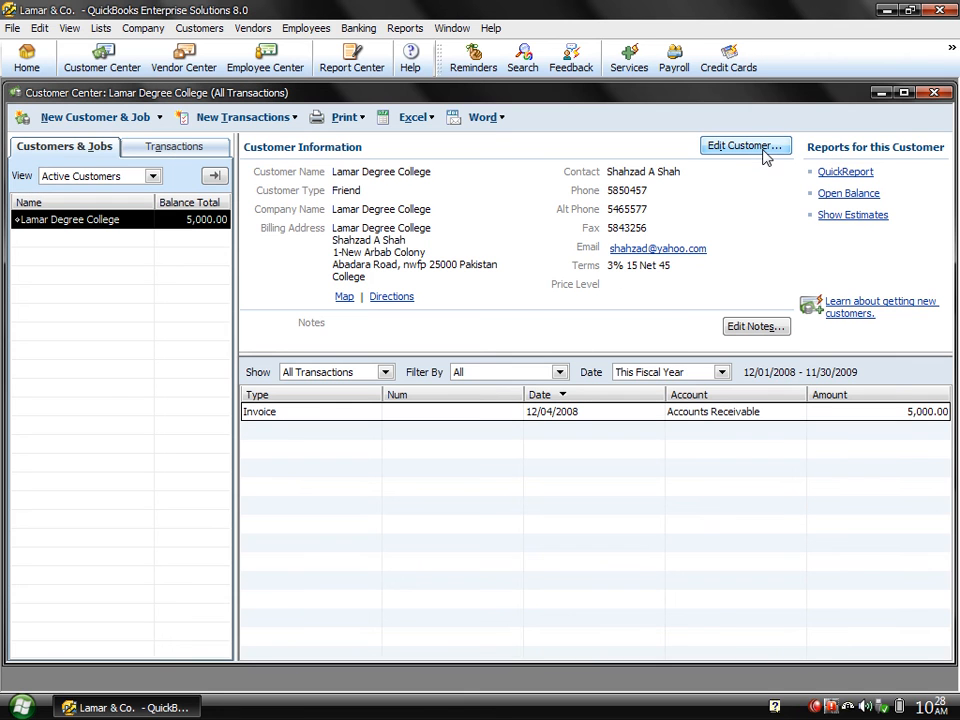
click(929, 95)
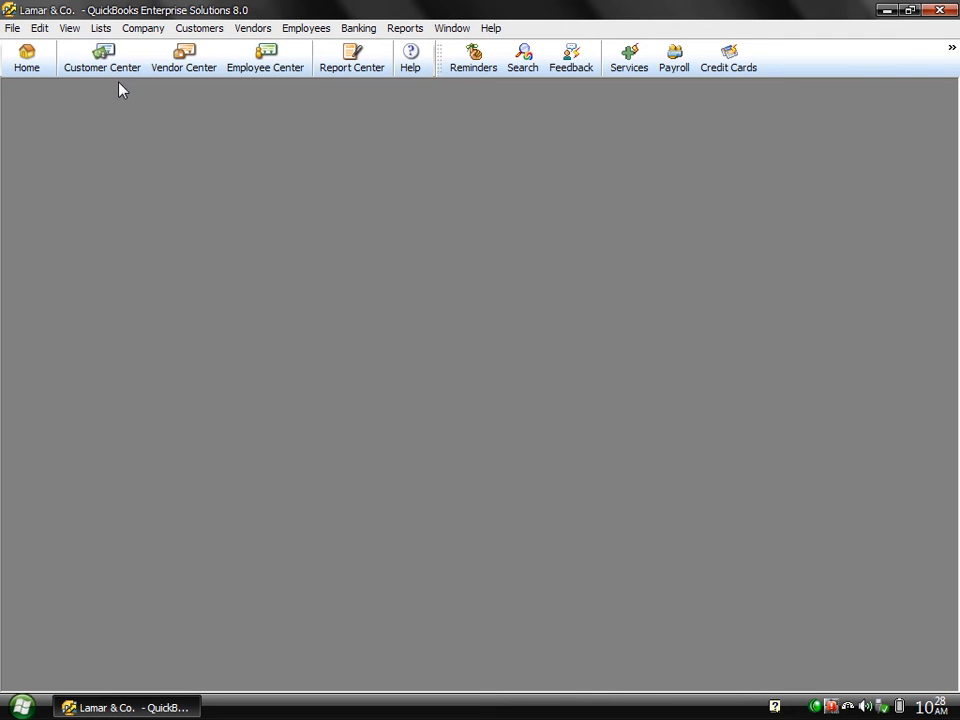
Open the Vendor Center showing the existing vendor's 125,000.00 bill.
click(183, 66)
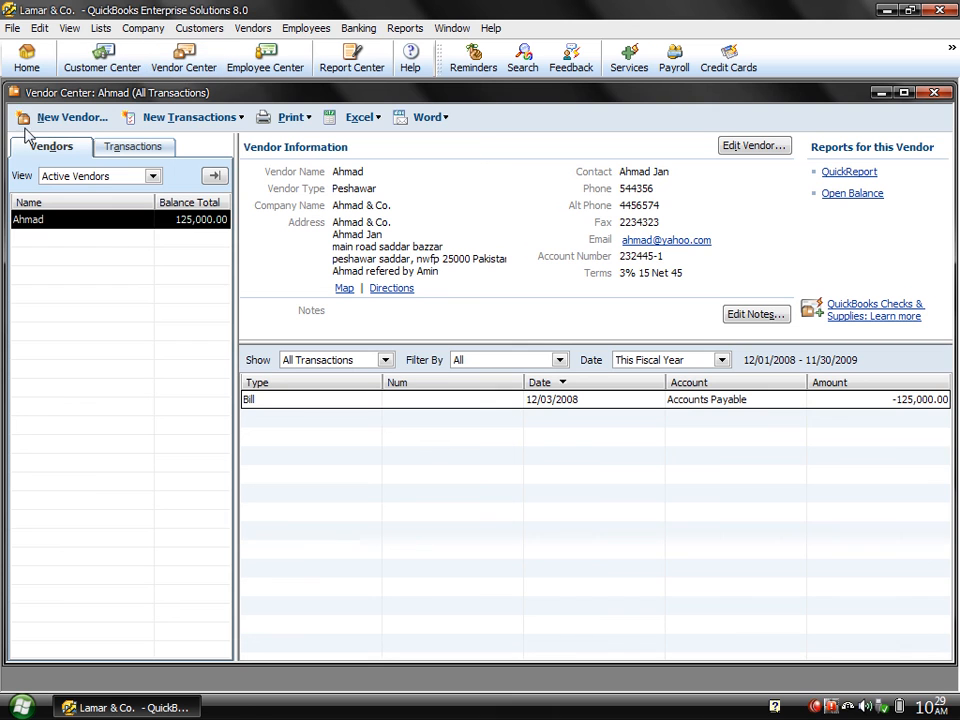
Enter vendor name 'Sale Tax Agency' and company name 'GST Department' in a New Vendor form.
click(70, 118)
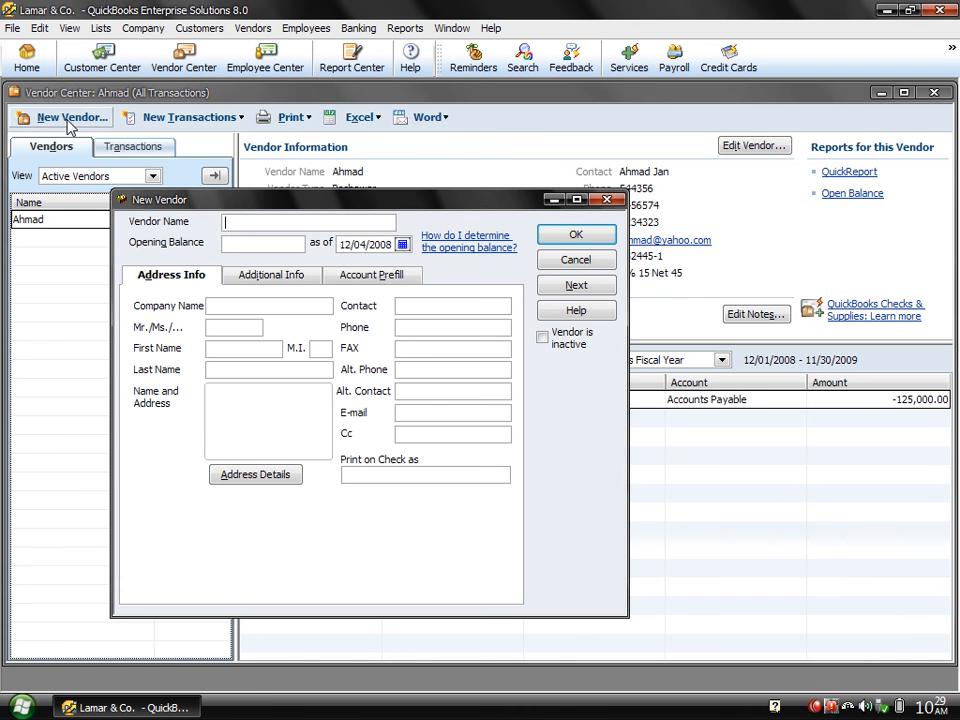
text(Sale Tax Agency)
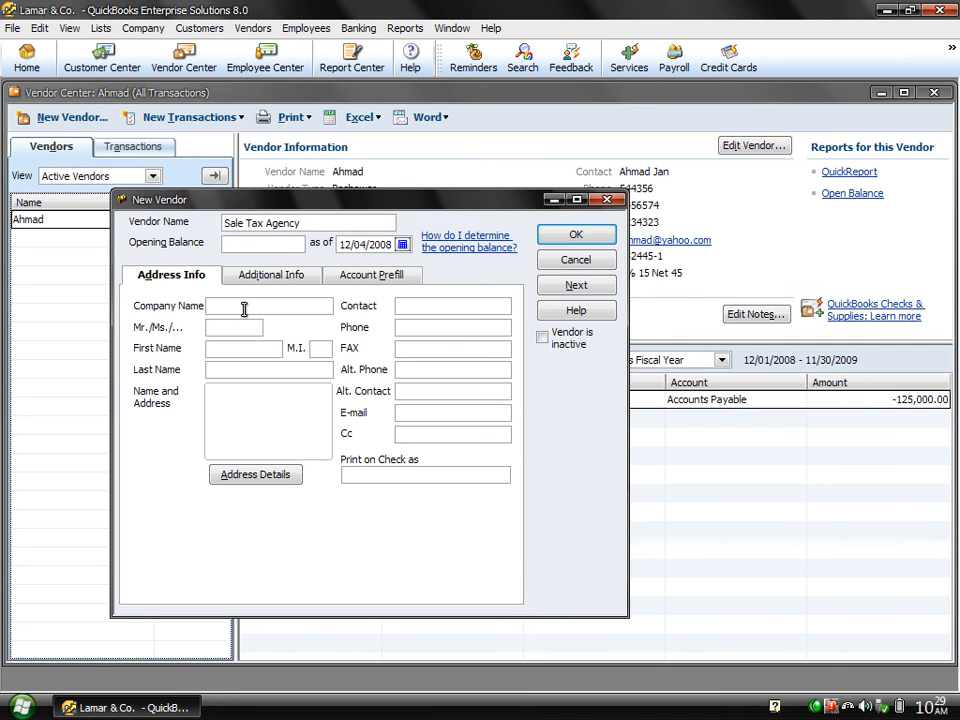
text(GST)
text(Department)
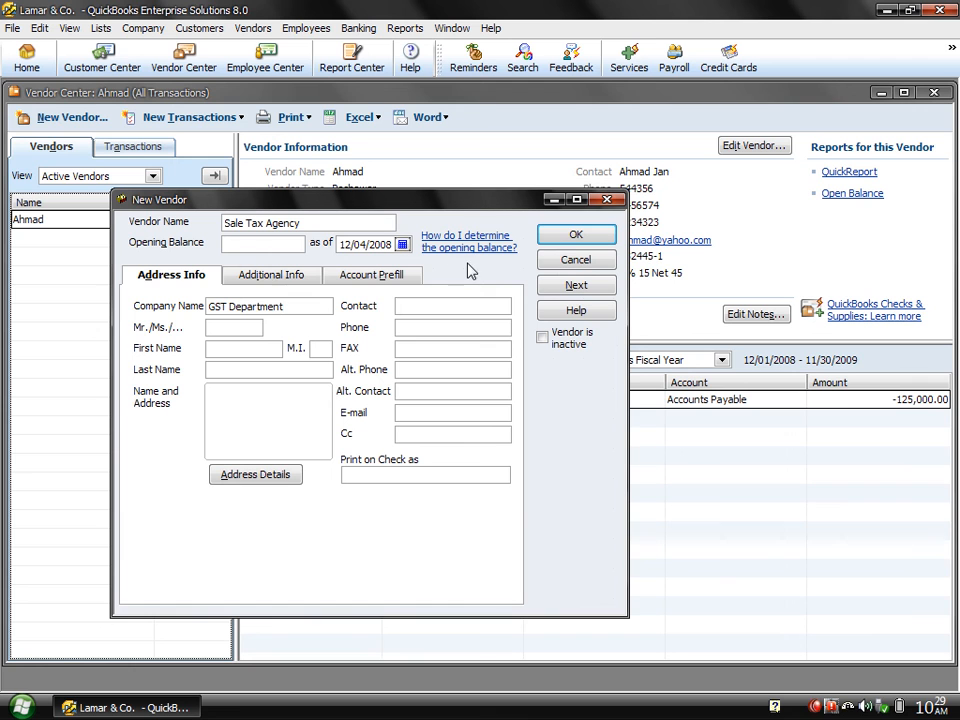
Save the Sale Tax Agency vendor and close the Vendor Center.
click(574, 234)
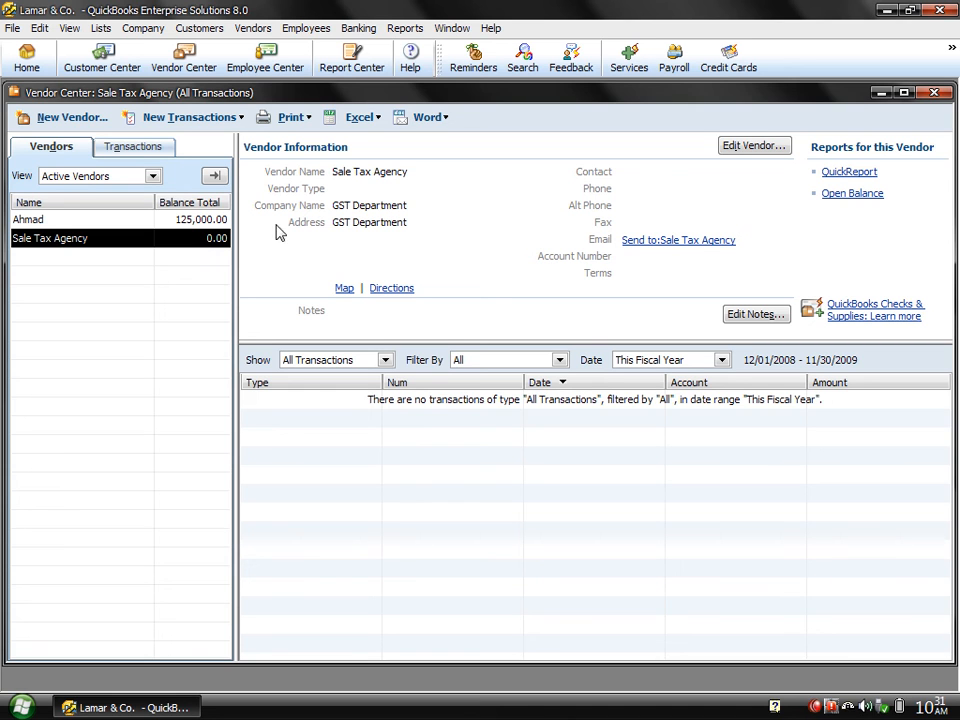
click(936, 93)
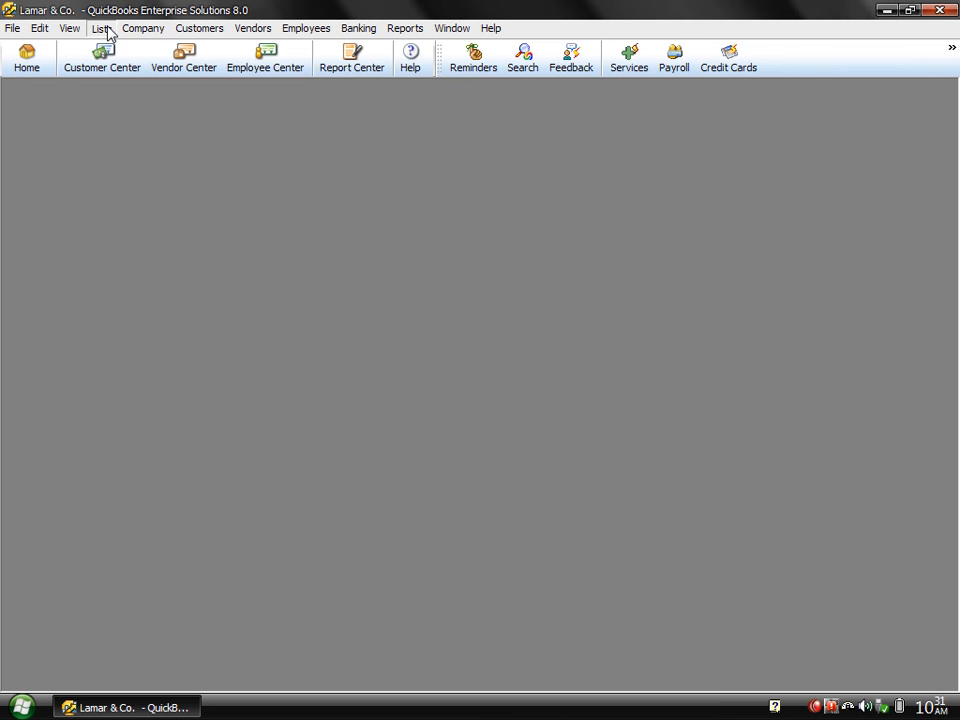
Open the Item List from Lists, enlarge its window, and choose Item > New.
click(102, 28)
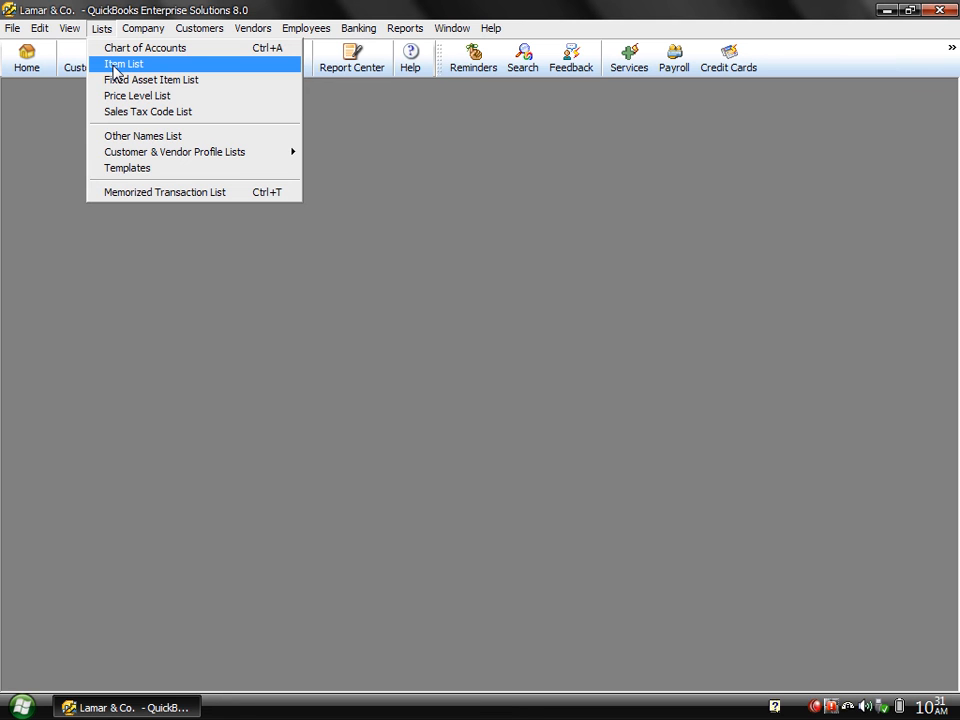
click(114, 66)
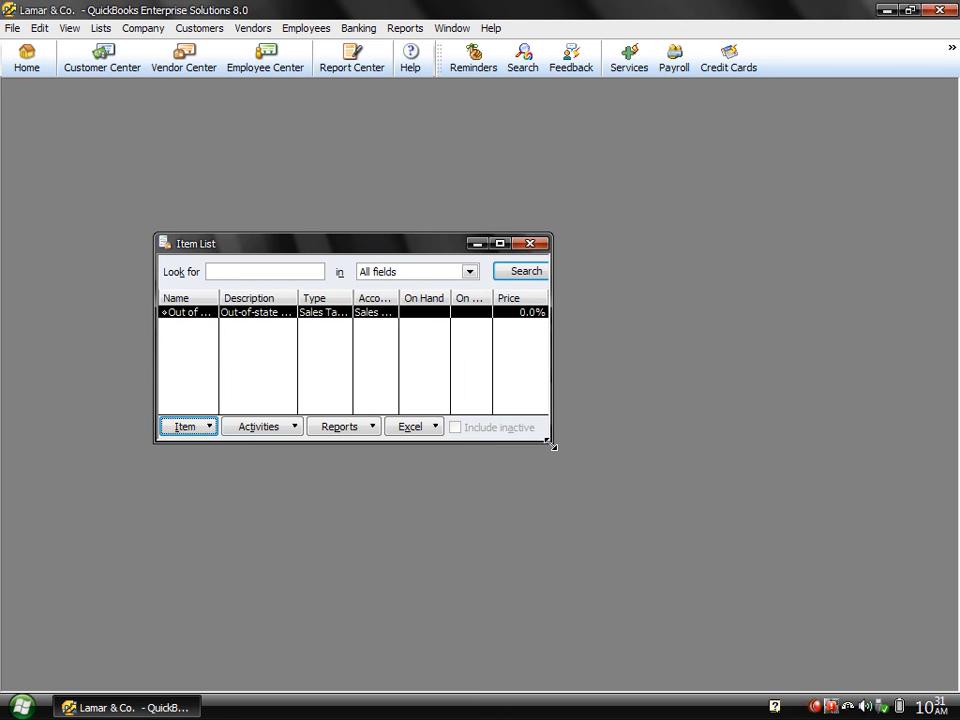
drag(552, 443, 911, 568)
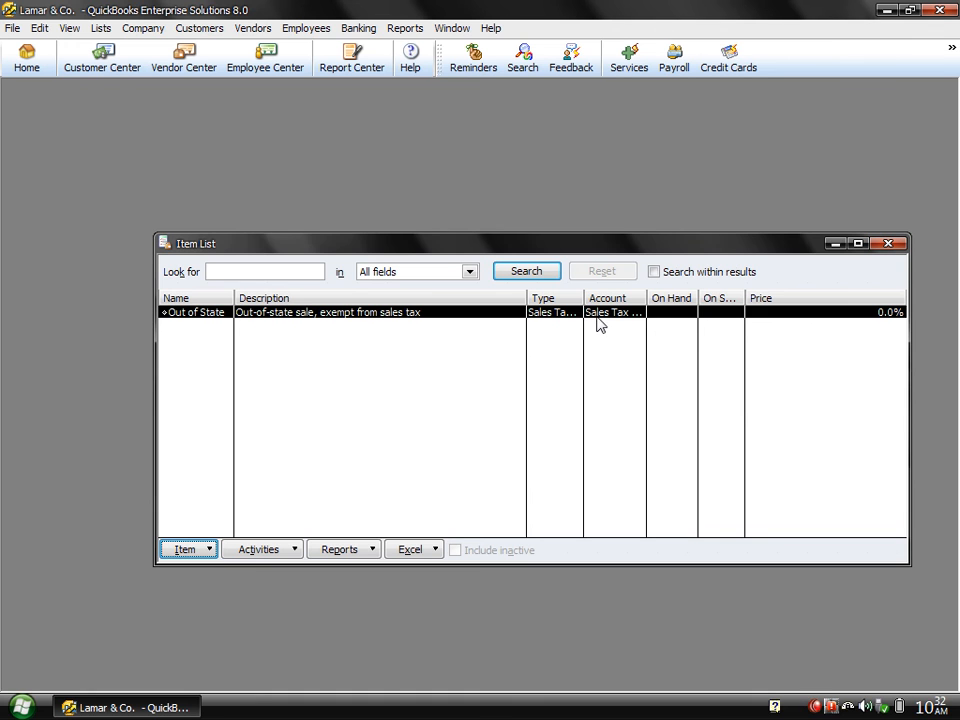
click(195, 549)
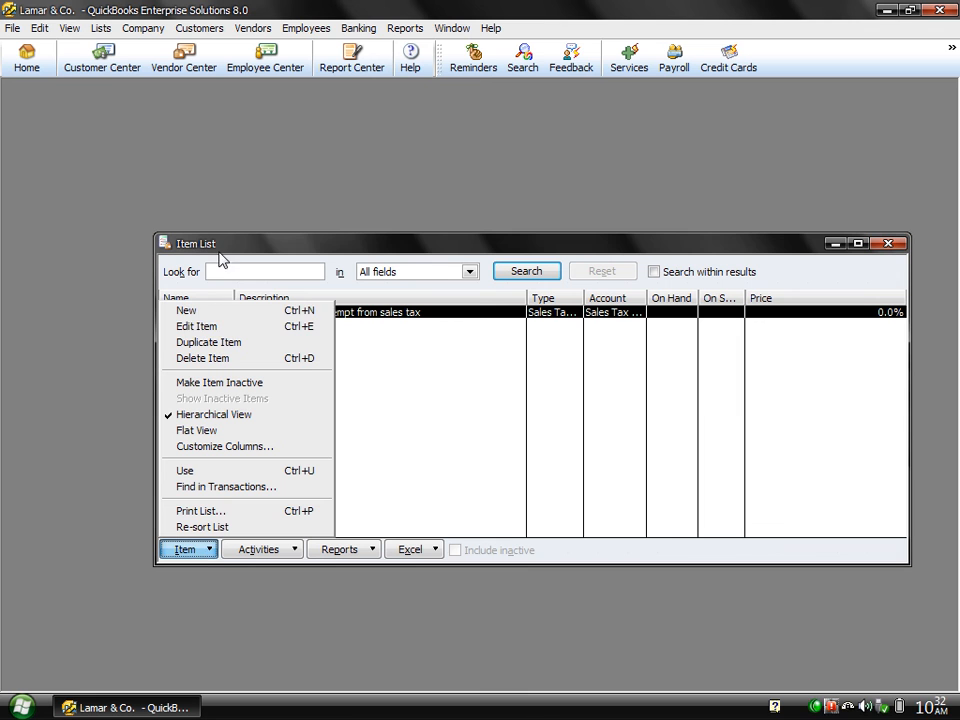
click(215, 317)
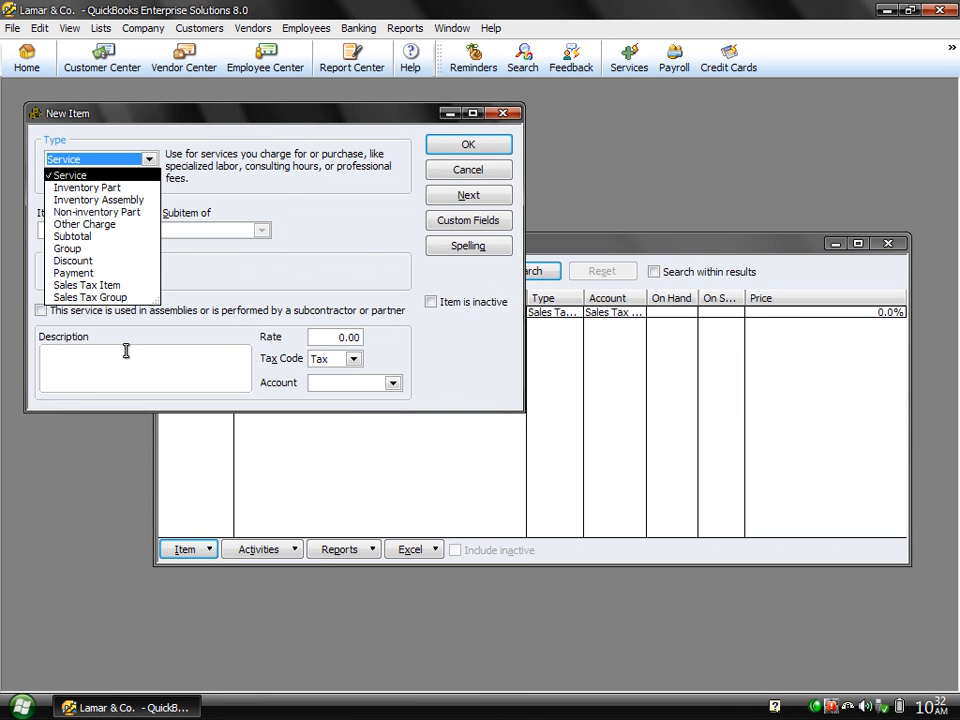
Define a Sales Tax Item named 'Sales tax 21%' with a 21% rate collected for Sale Tax Agency.
click(104, 288)
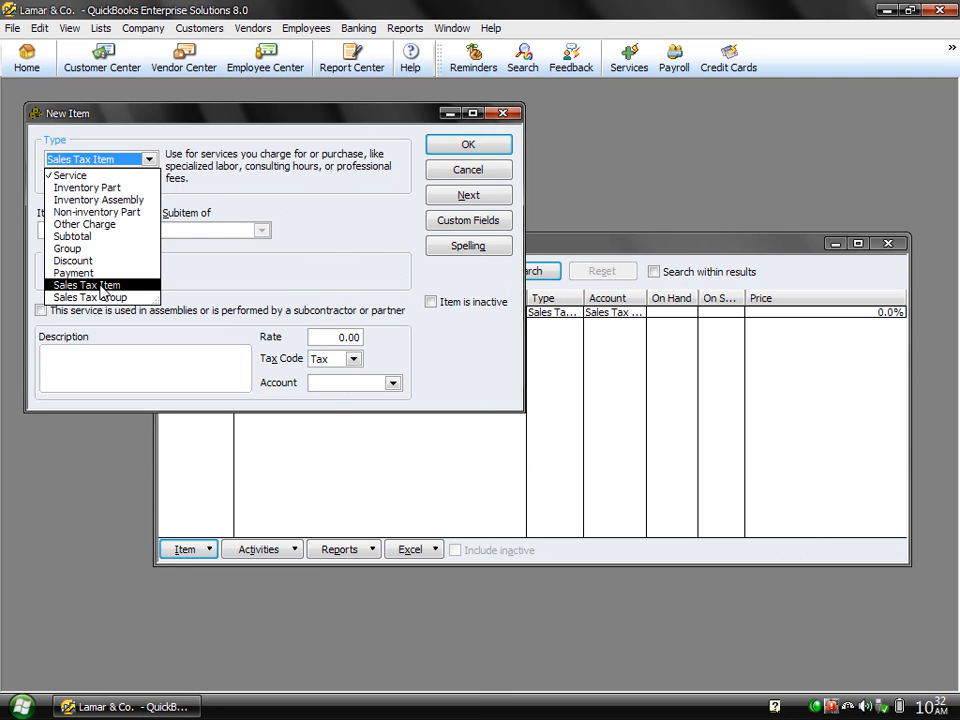
click(103, 288)
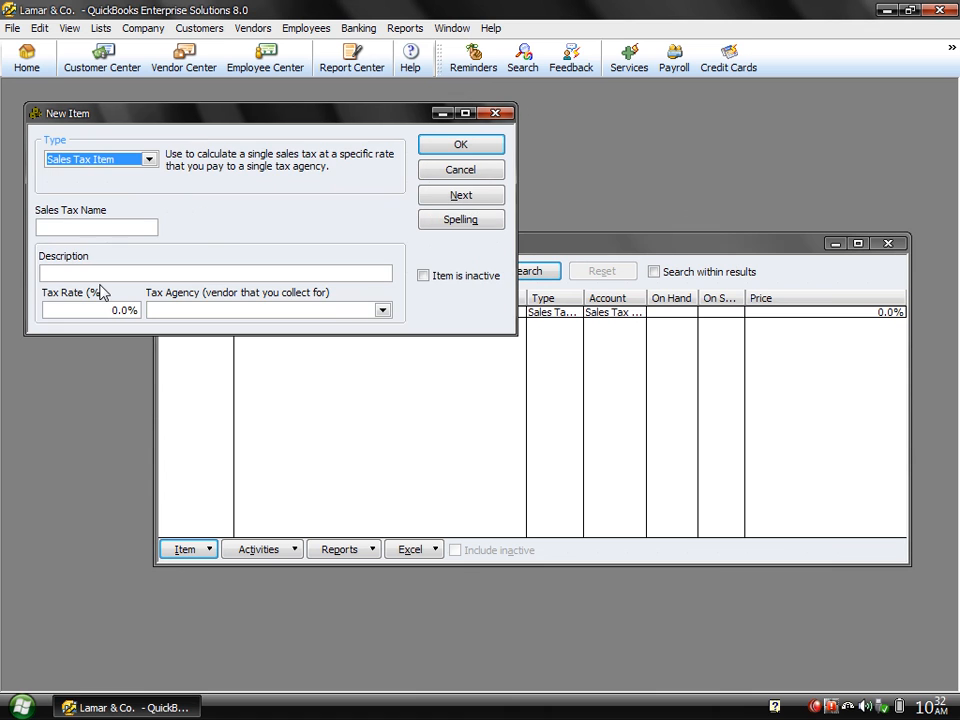
click(72, 225)
text(Sal)
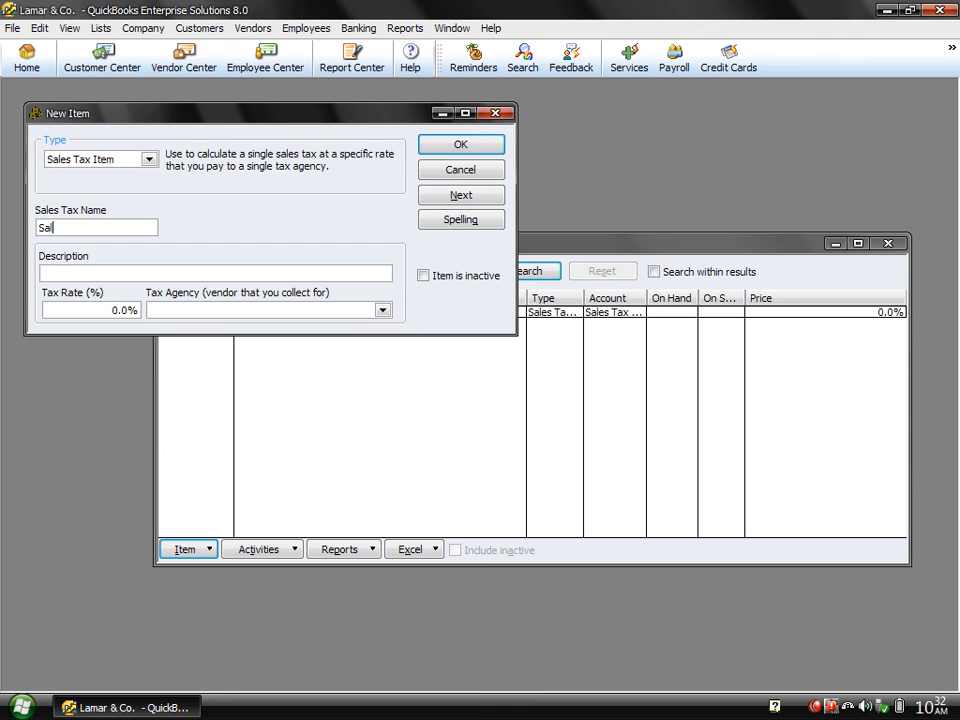
text(es tax 21%)
key(Tab)
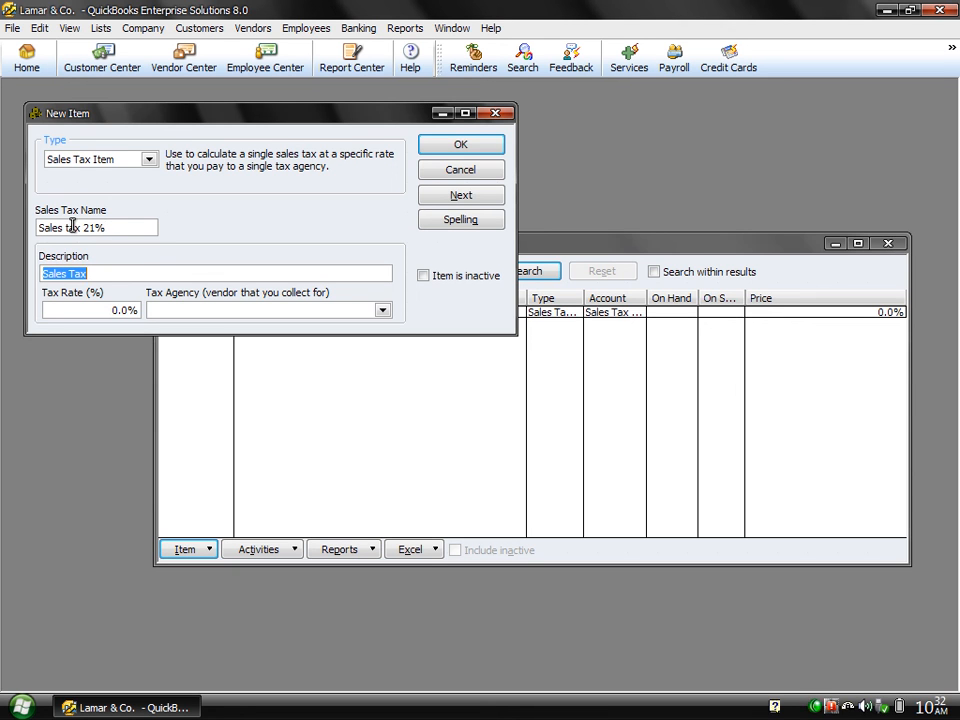
key(Tab)
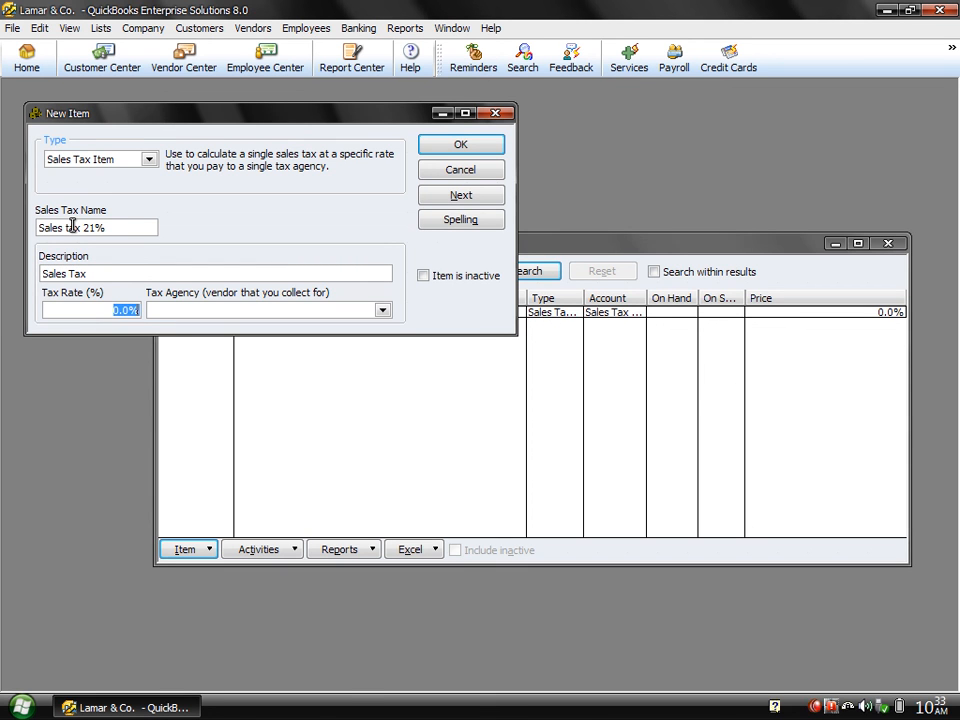
text(21)
key(Tab)
click(383, 311)
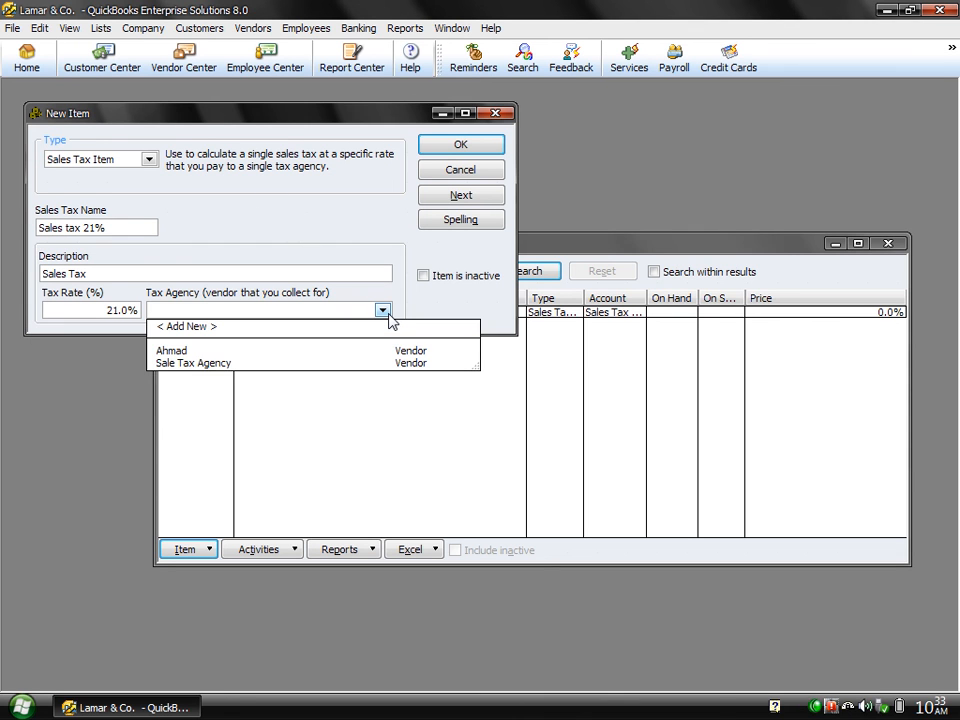
click(195, 363)
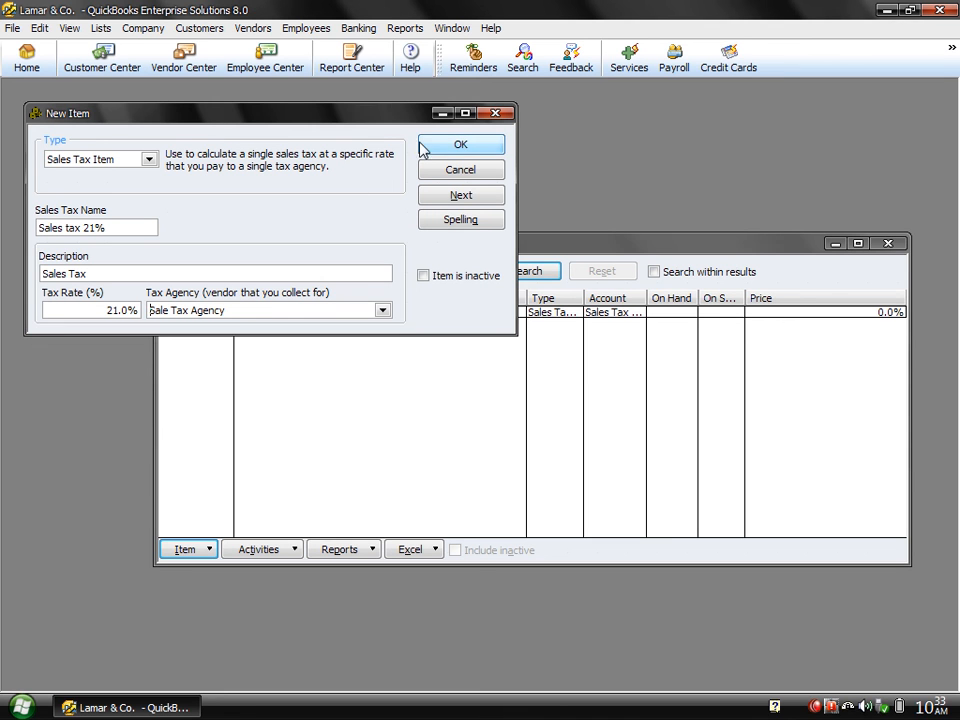
Save the 'Sales tax 21%' item to the Item List and start a fresh new item.
click(459, 145)
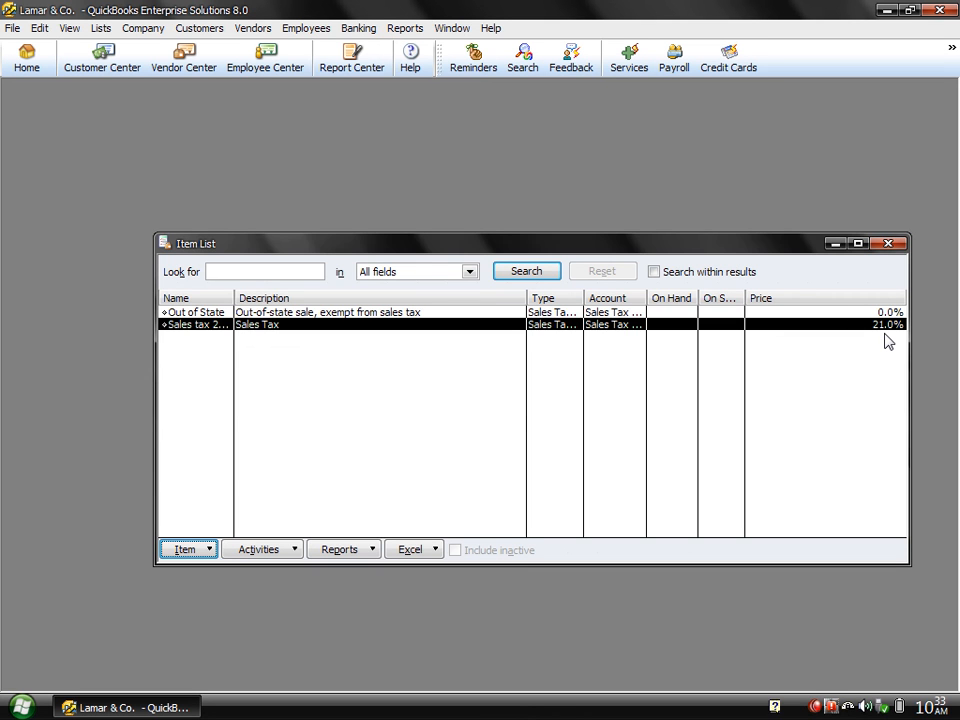
key(ctrl+n)
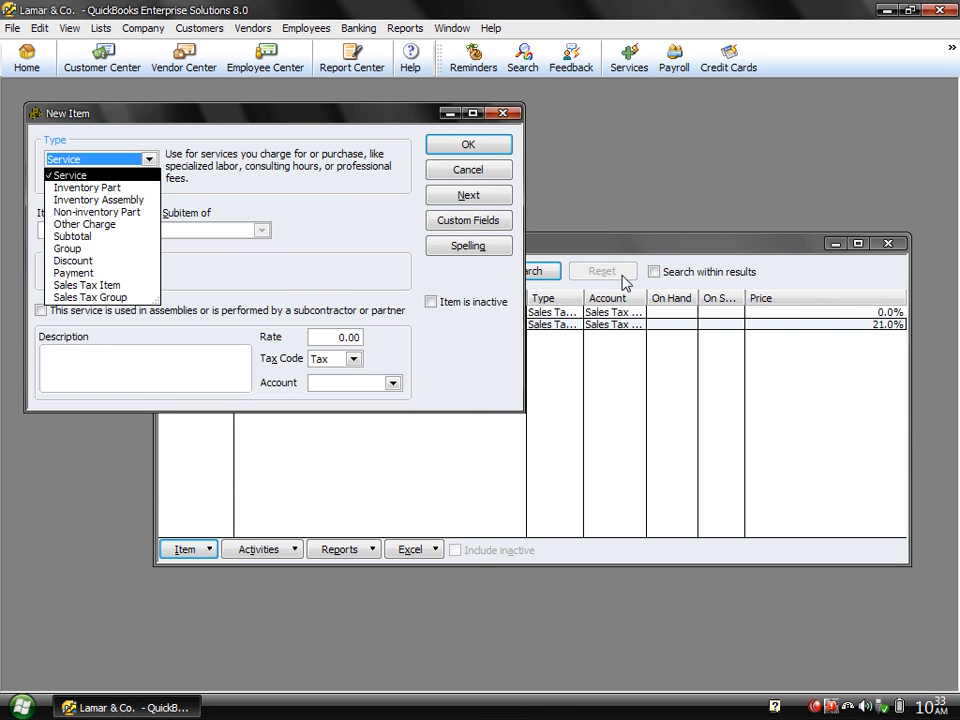
Create and save Sales Tax Item 'Sale tax 16%', described 'Sales Tax', at 16% for Sale Tax Agency.
click(90, 285)
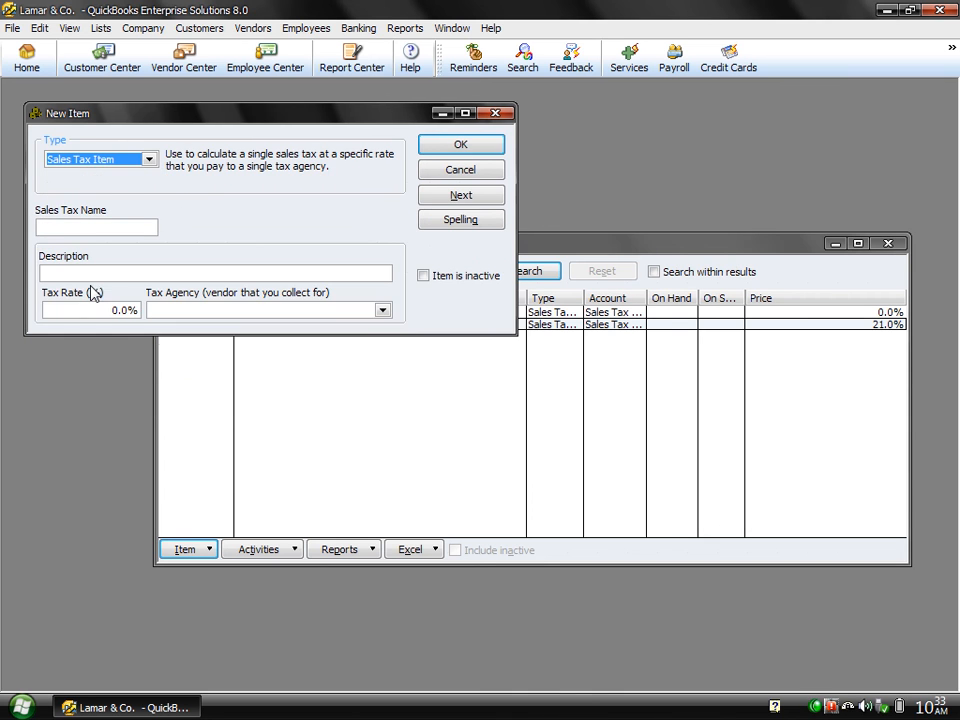
click(77, 223)
text(Sal)
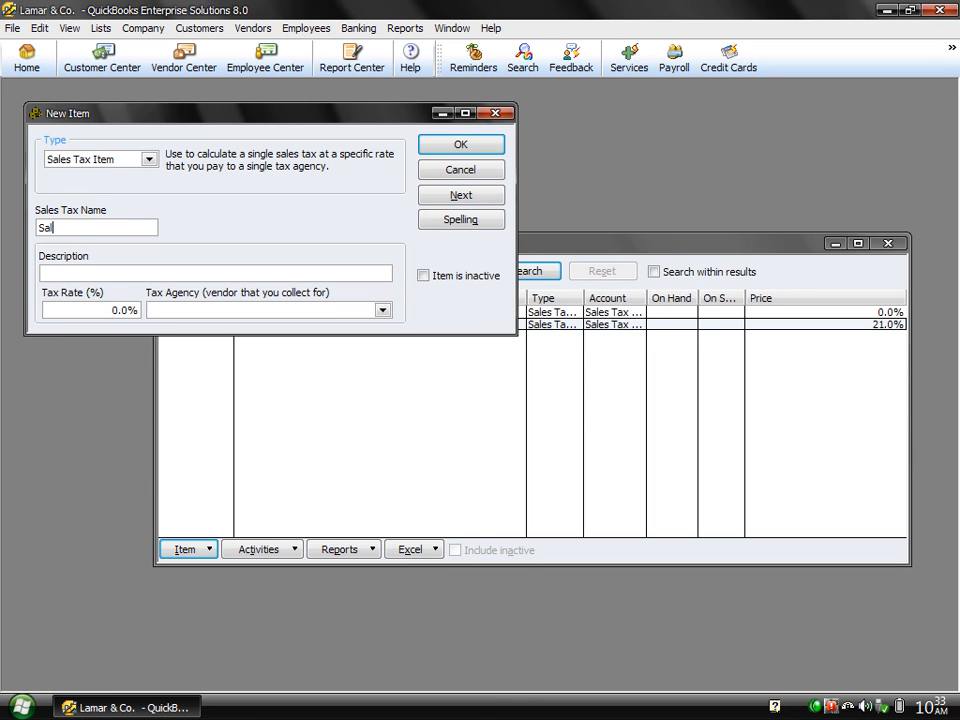
text(e tax 16%)
click(88, 272)
text(Sales Tax)
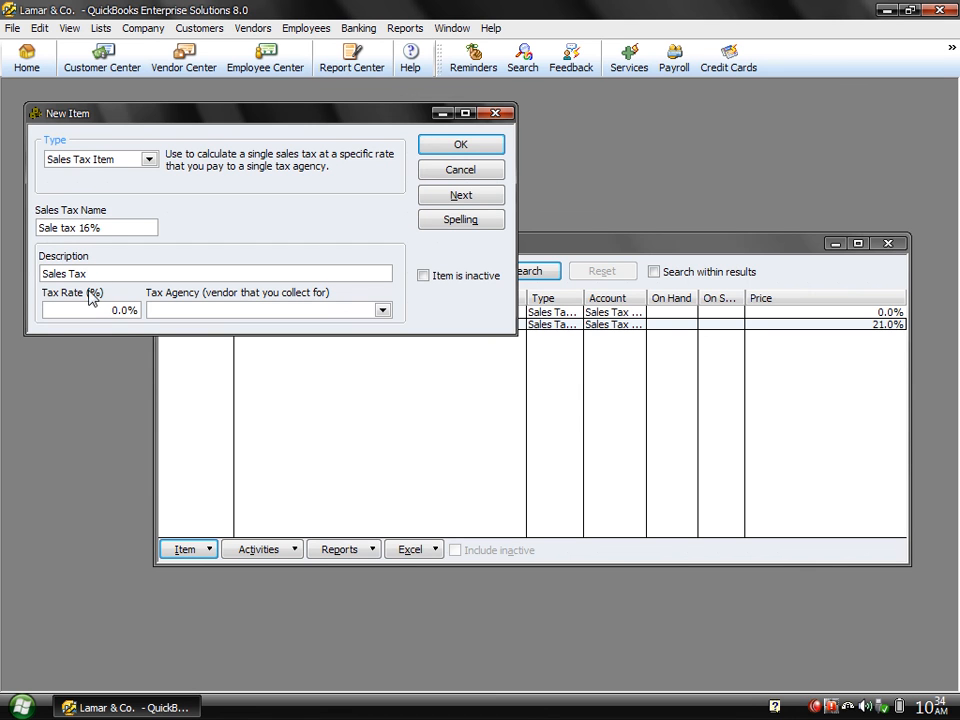
click(107, 311)
key(Delete)
text(16)
key(Tab)
text(Sa)
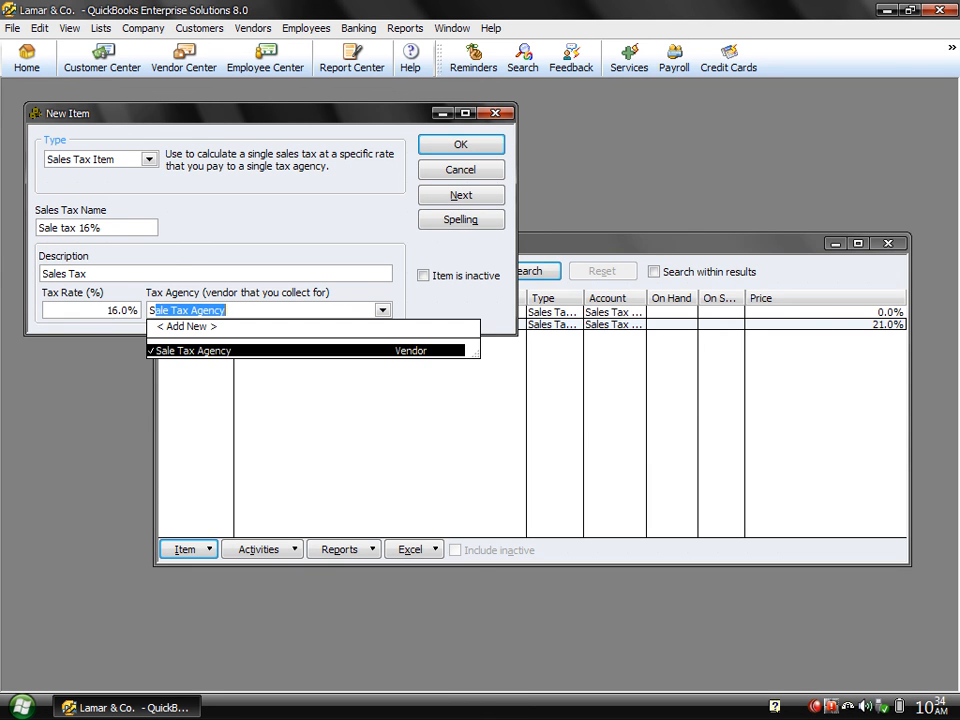
key(Tab)
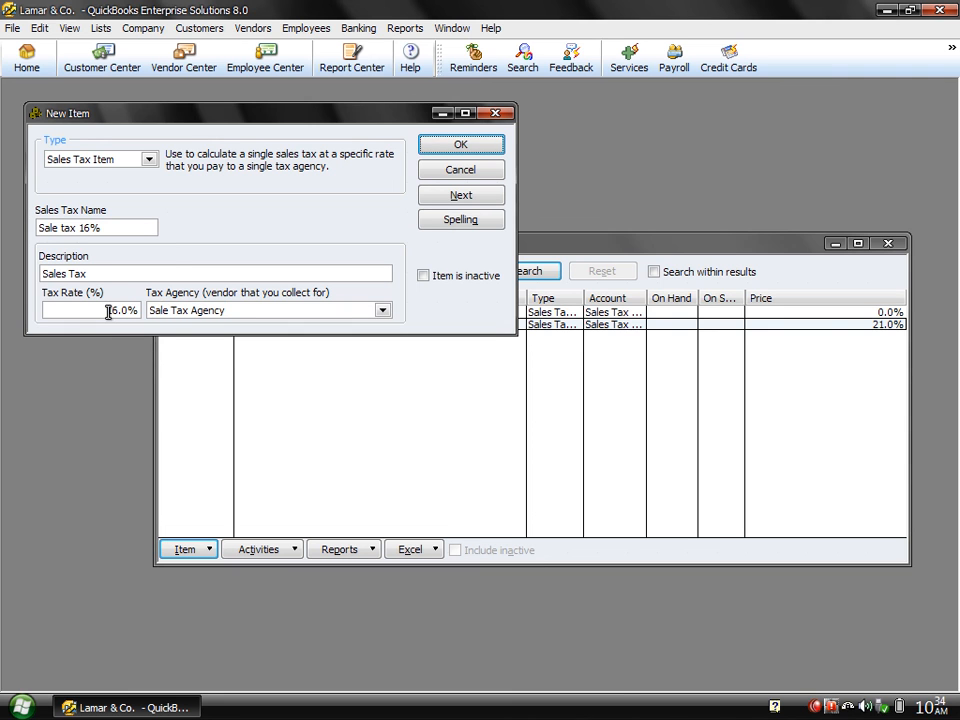
click(434, 150)
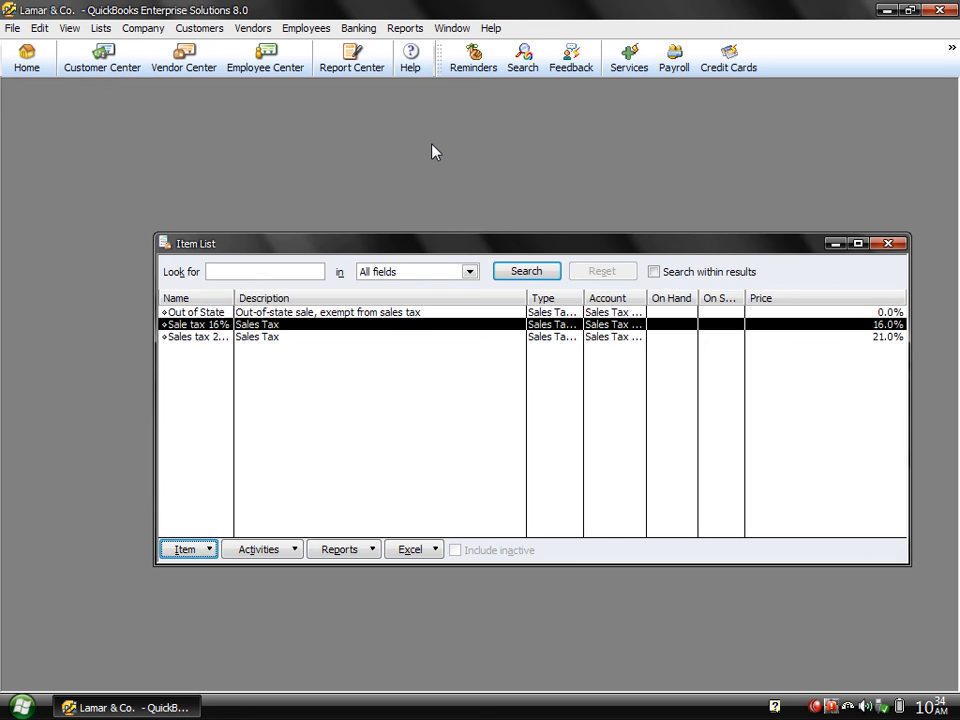
Close the Item List and open the customer's record at its Additional Info details in the Customer Center.
click(887, 244)
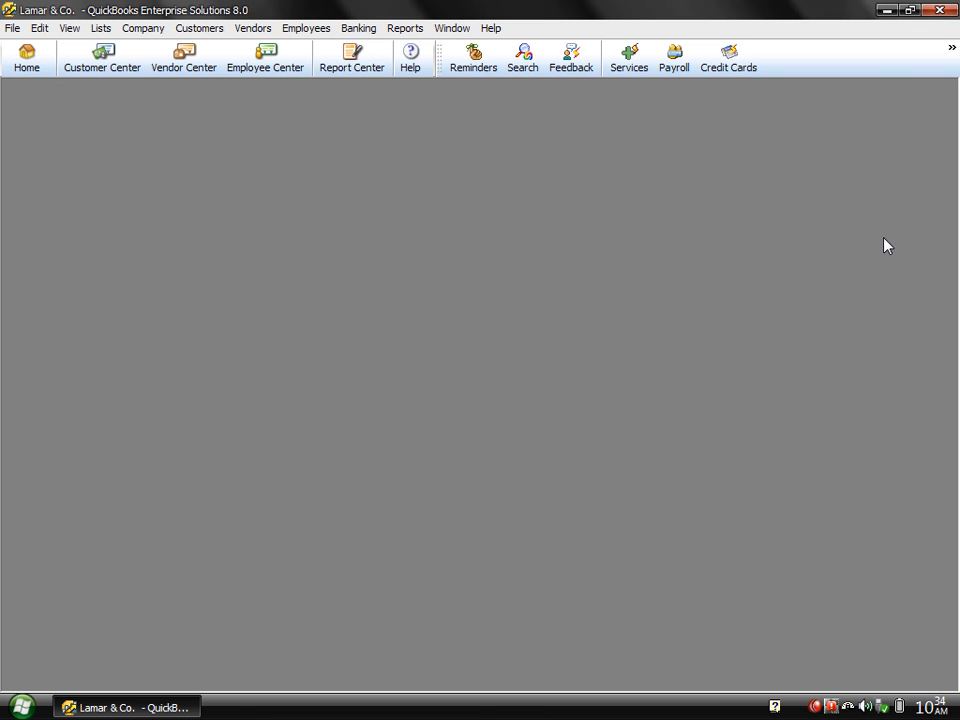
click(94, 67)
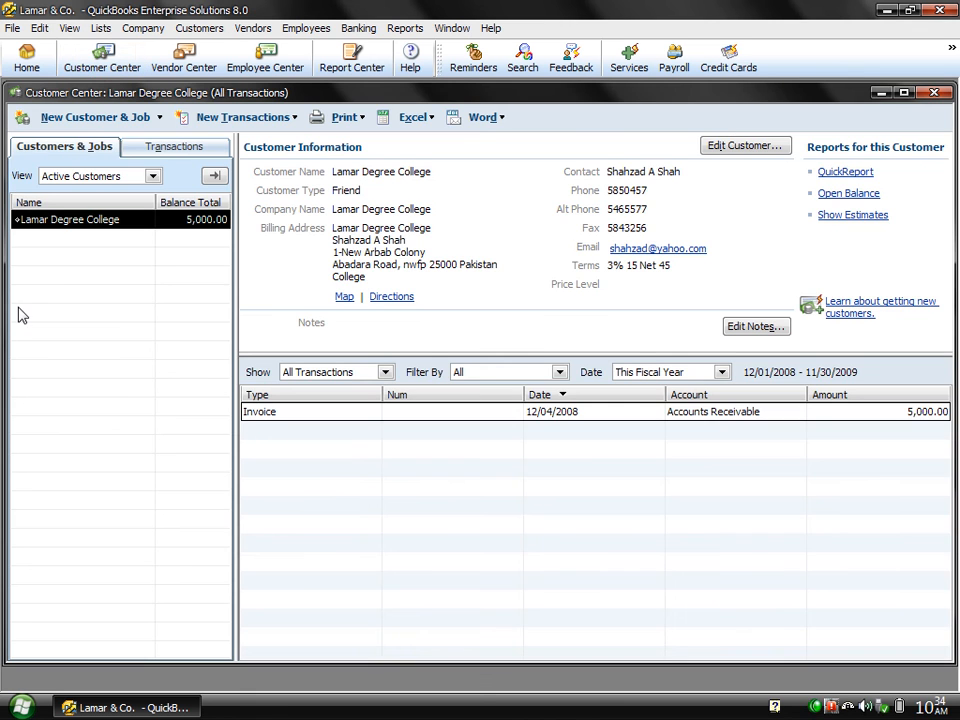
double_click(55, 229)
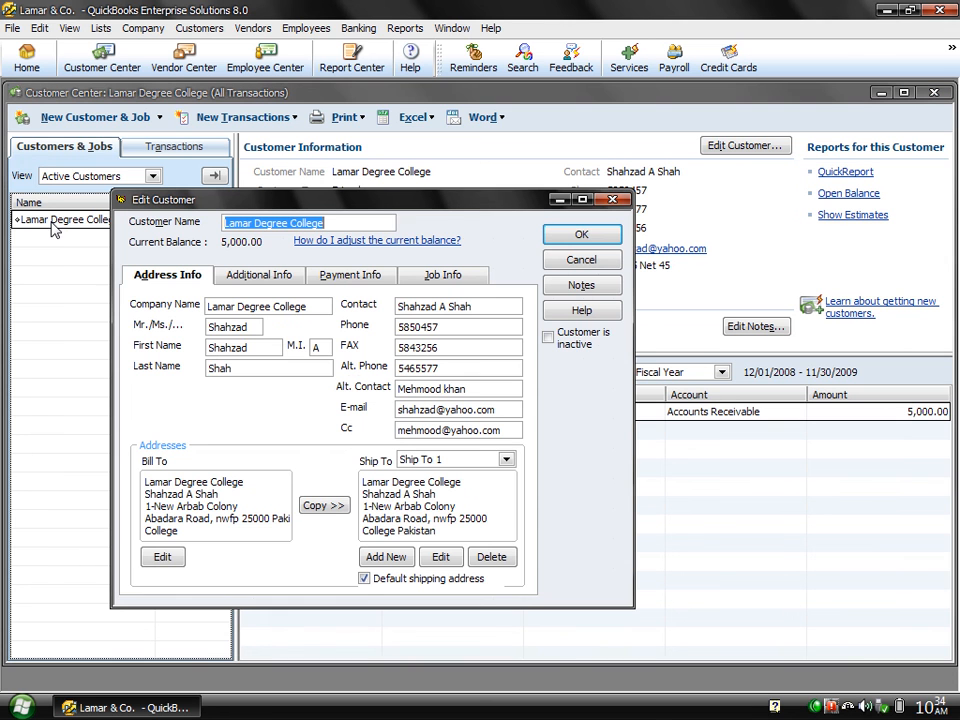
click(281, 280)
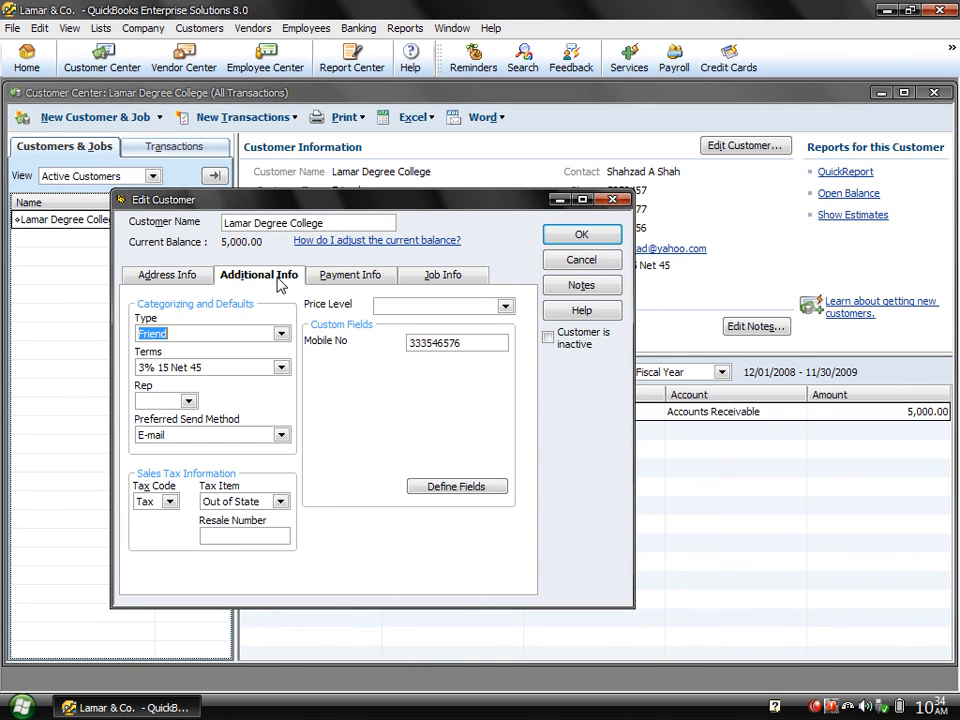
Set the customer's tax item to Sales tax 21% with tax code Tax, and save.
click(281, 502)
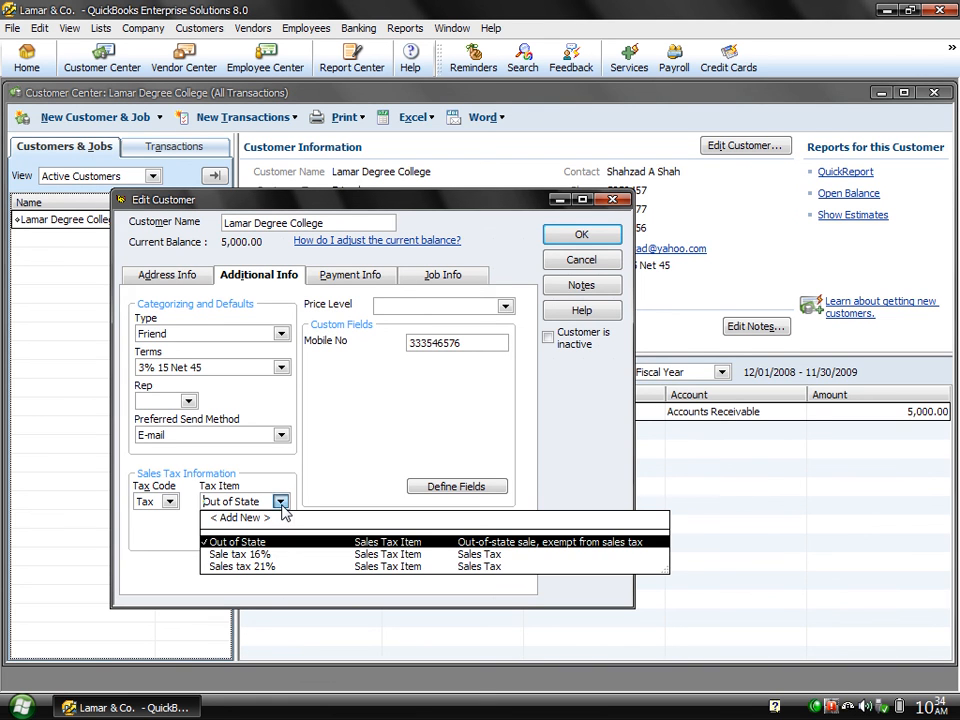
click(258, 568)
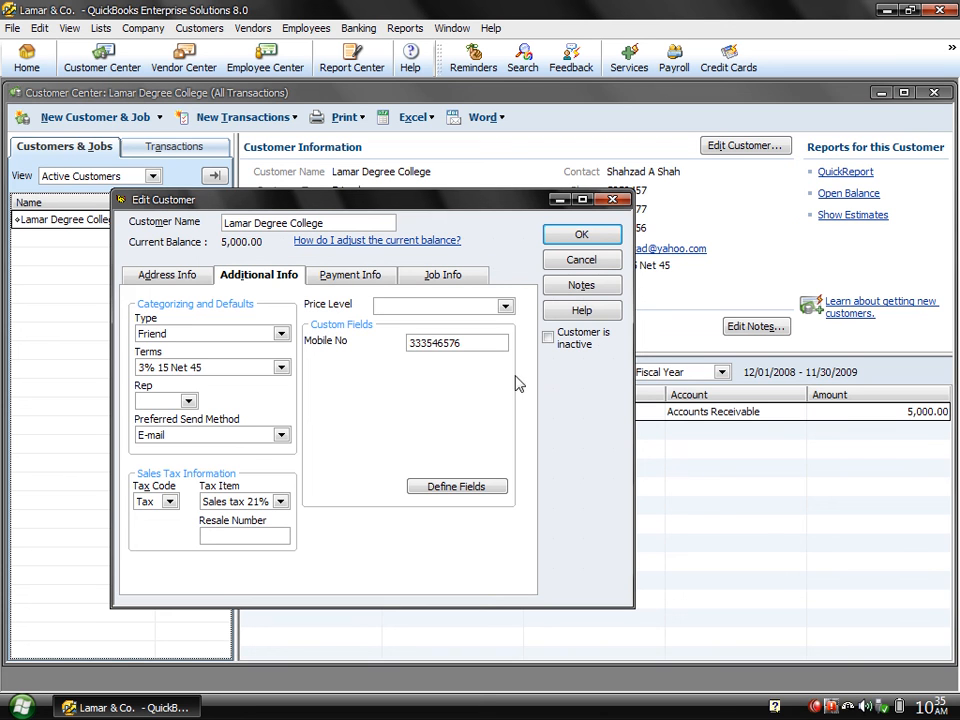
click(170, 502)
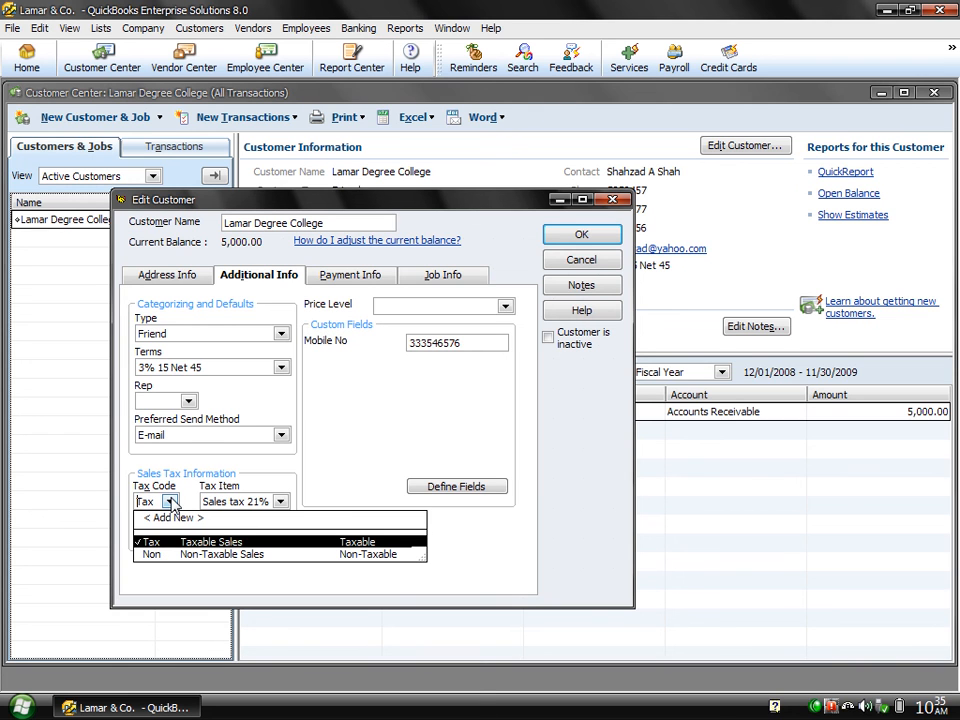
click(175, 555)
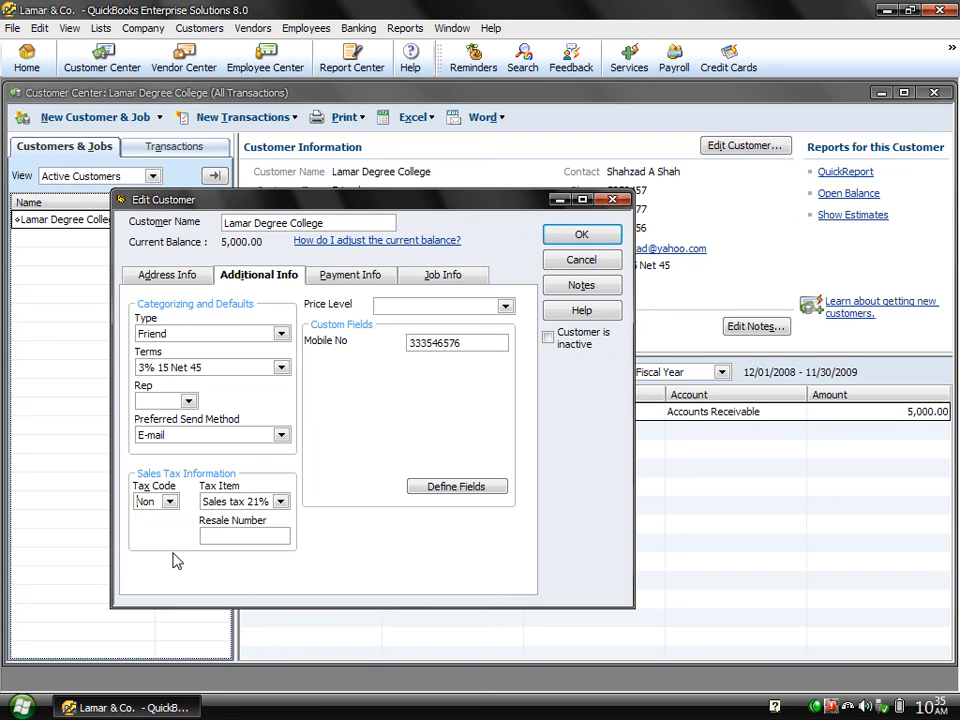
click(170, 502)
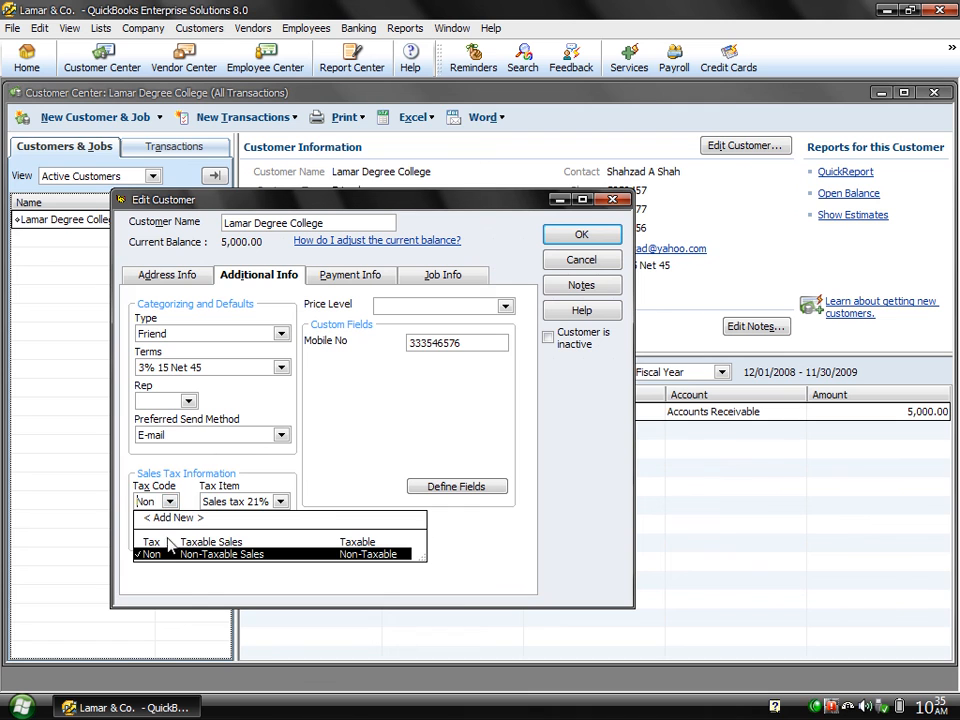
click(168, 542)
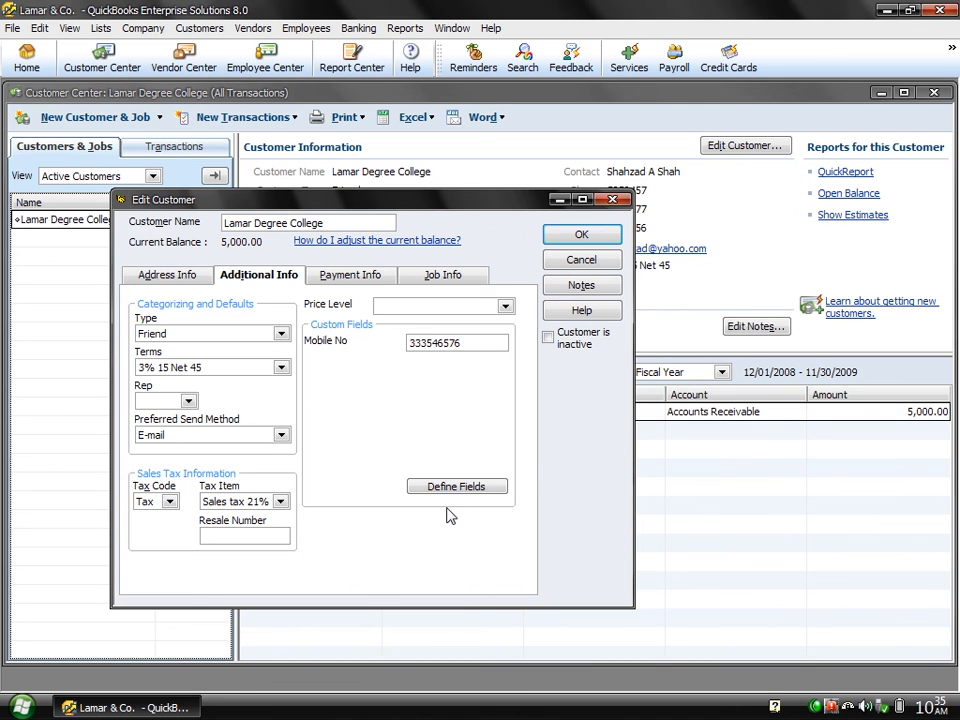
click(588, 238)
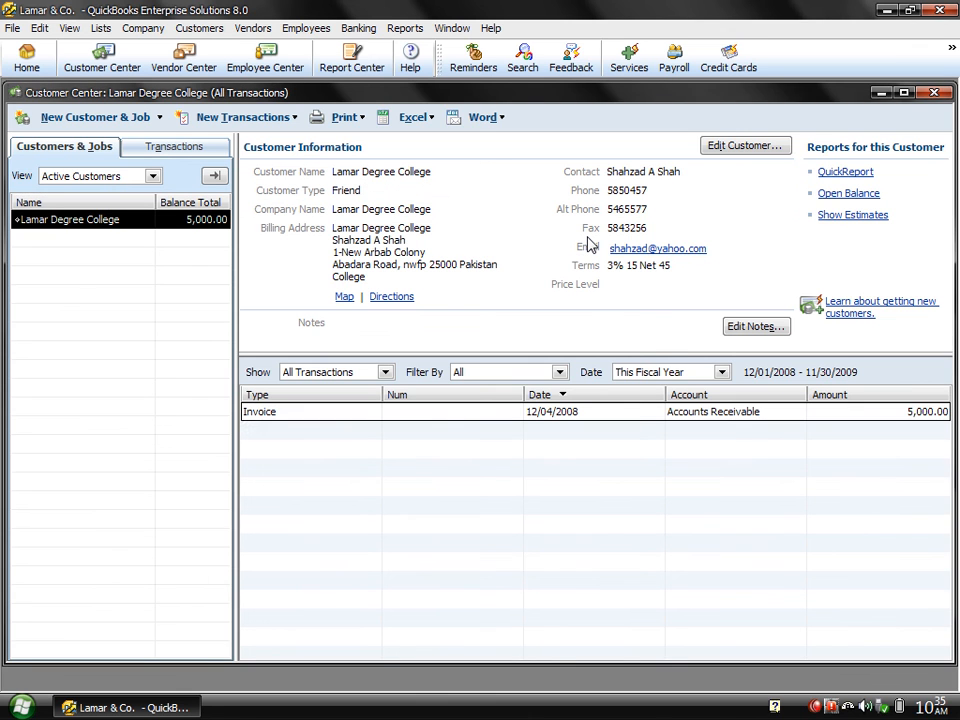